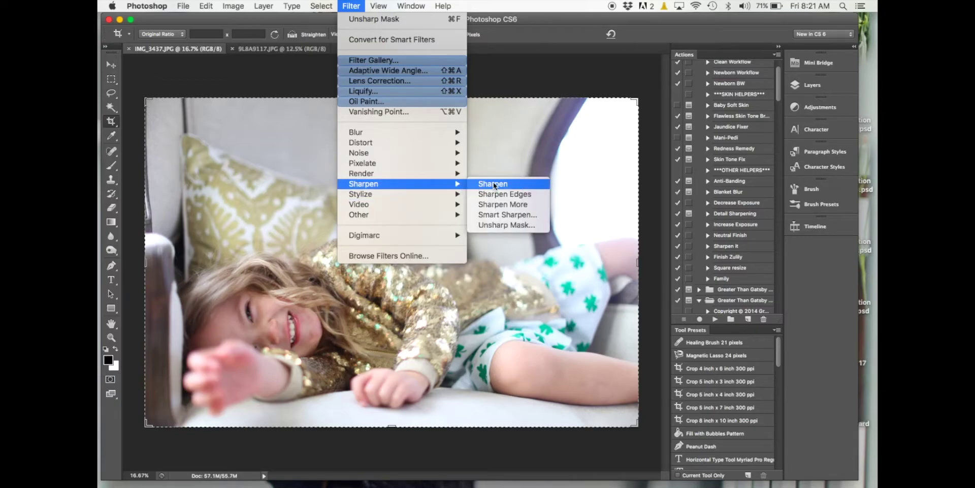
# Step: Sharpen the photo with an Unsharp Mask of 20% amount and 60 pixels radius
pyautogui.click(495, 224)
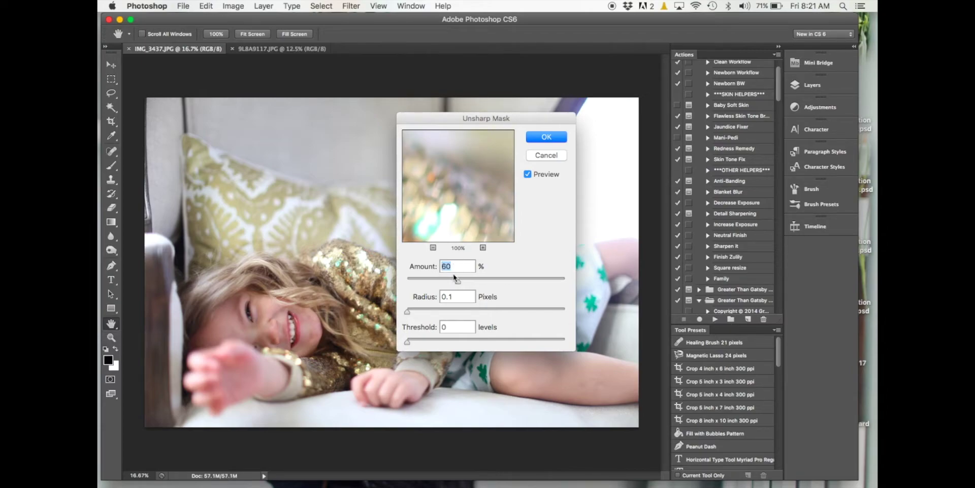
pyautogui.doubleClick(445, 297)
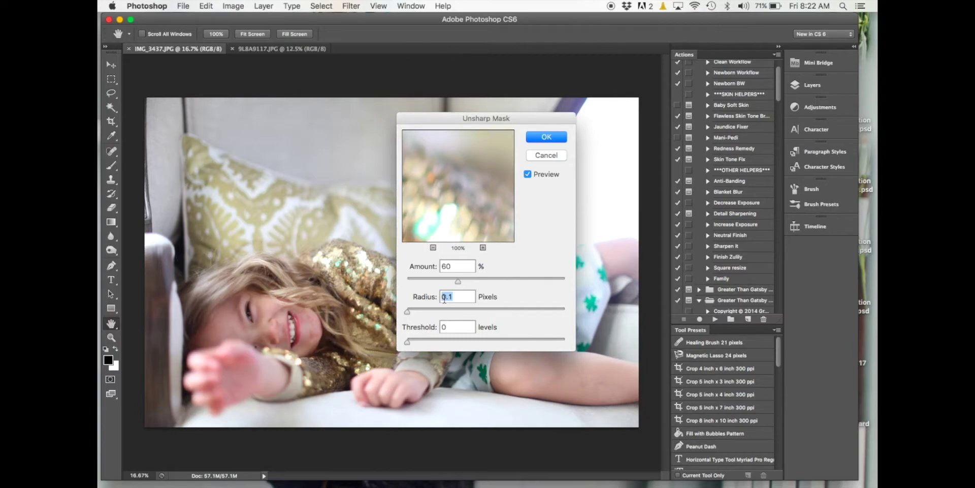
pyautogui.doubleClick(448, 268)
pyautogui.write('20')
pyautogui.doubleClick(445, 297)
pyautogui.write('60')
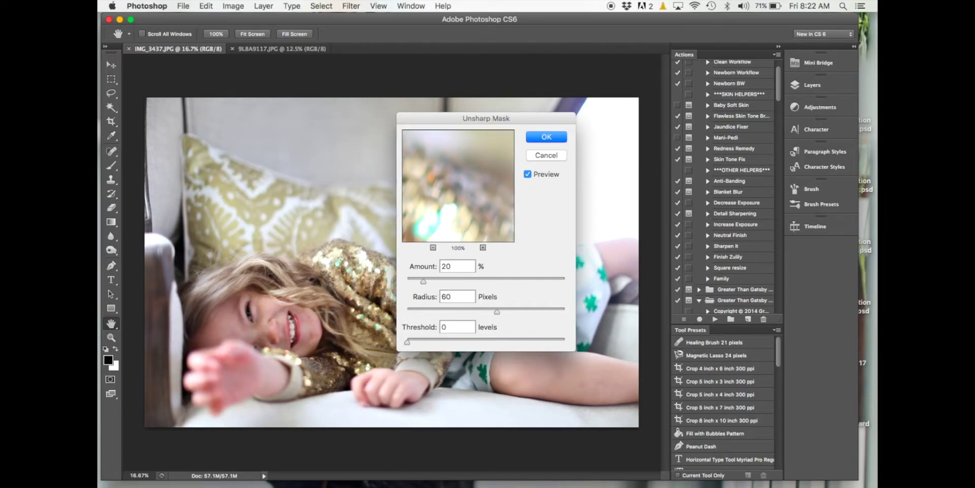
pyautogui.click(545, 138)
pyautogui.press('c')
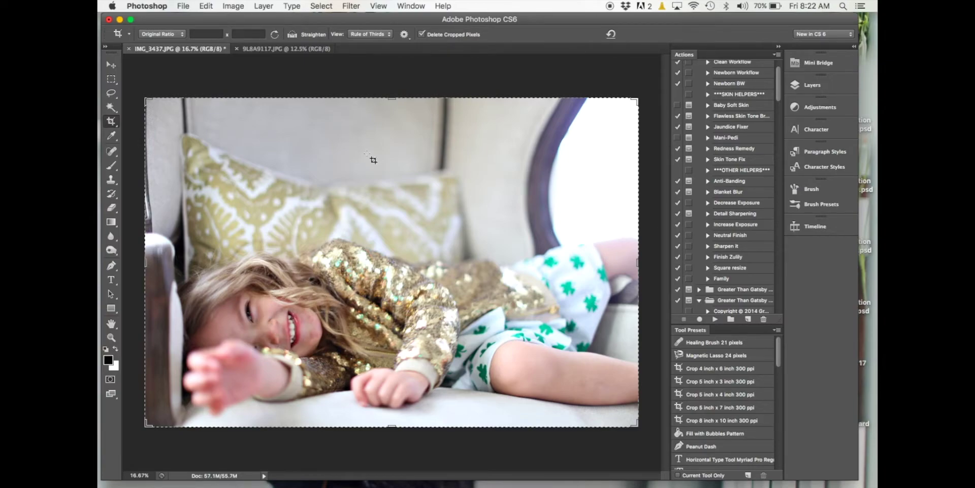
# Step: Add a Curves adjustment layer, raising the curve's midpoint slightly to brighten the photo and anchoring a second point in the shadows
pyautogui.click(815, 110)
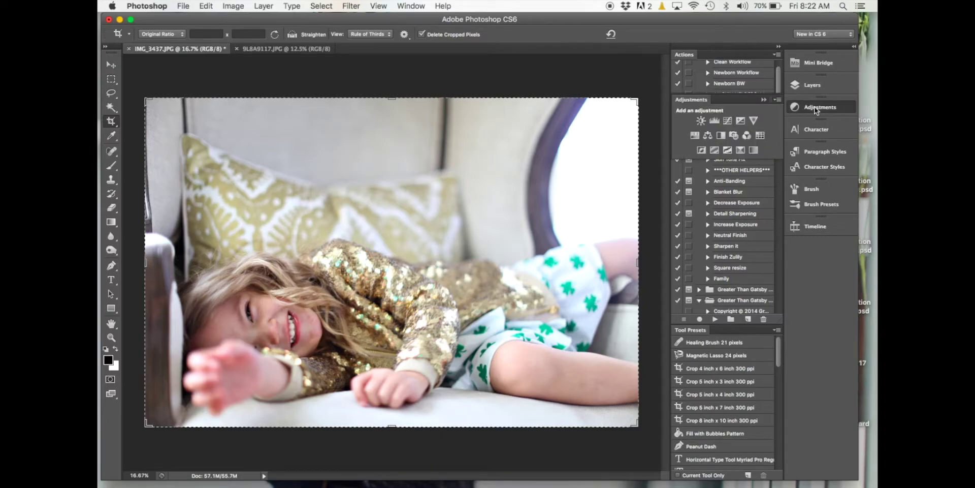
pyautogui.click(729, 121)
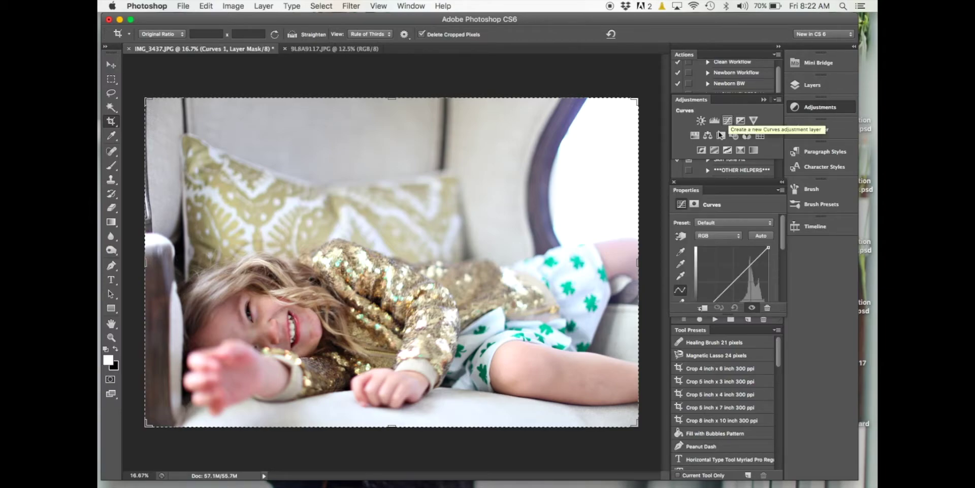
pyautogui.moveTo(730, 181); pyautogui.dragTo(730, 169)
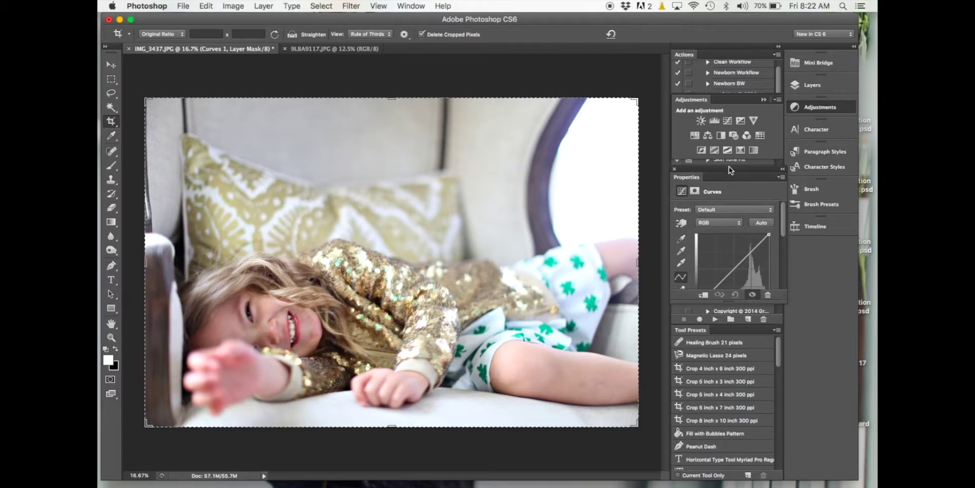
pyautogui.scroll(-2, 729, 275)
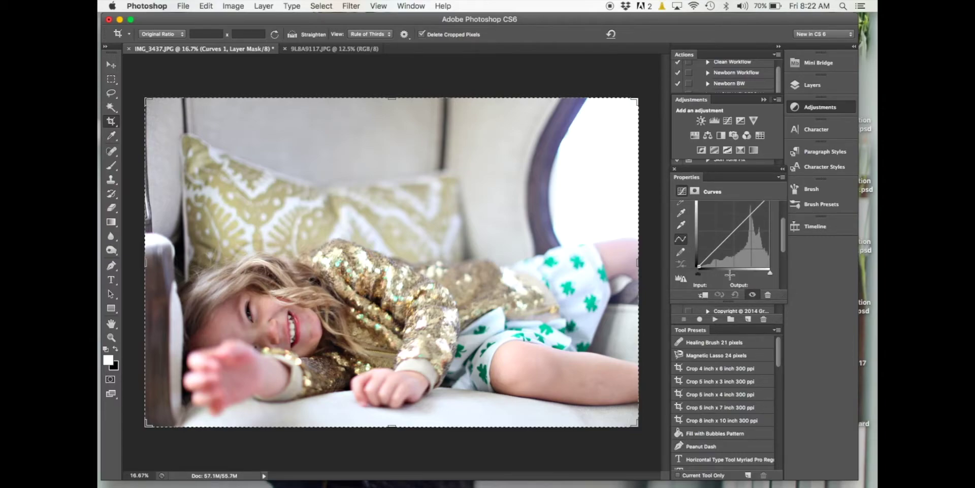
pyautogui.moveTo(783, 252); pyautogui.dragTo(783, 246)
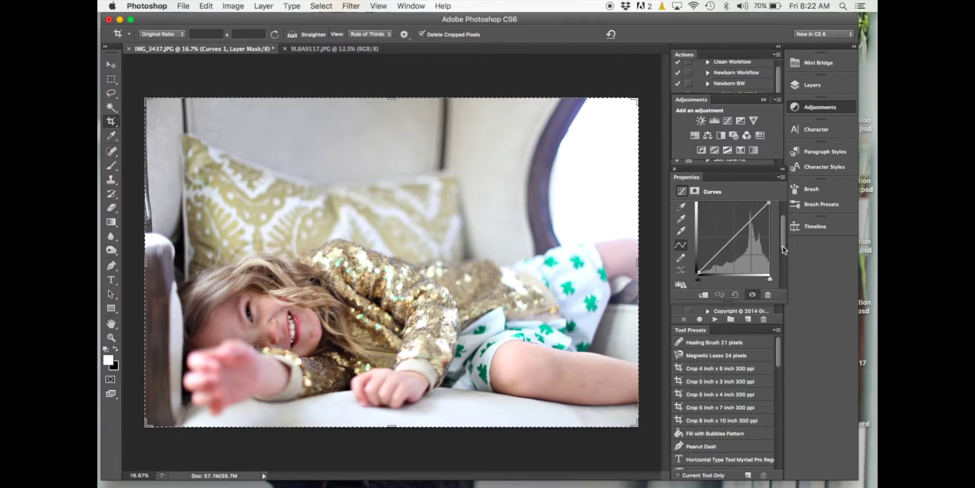
pyautogui.click(733, 238)
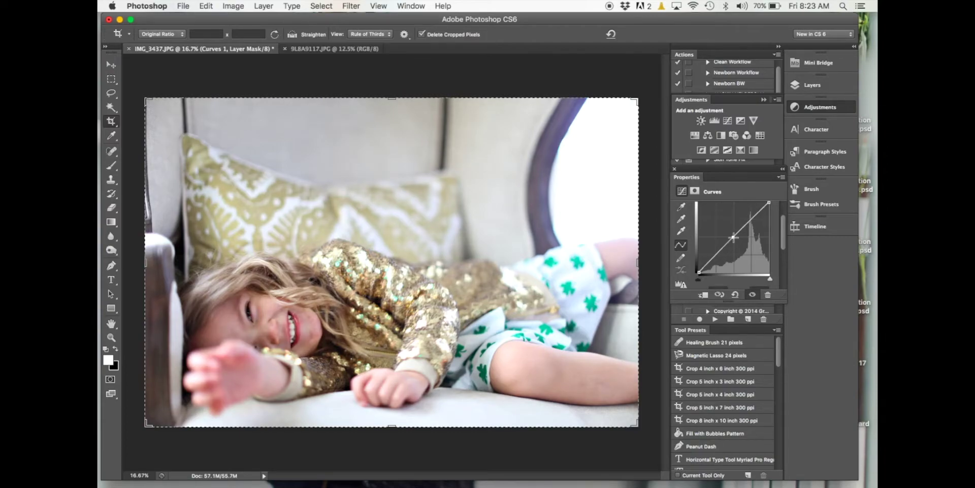
pyautogui.moveTo(733, 237)
pyautogui.mouseDown()
pyautogui.moveTo(728, 229)
pyautogui.moveTo(733, 236)
pyautogui.mouseUp()
pyautogui.moveTo(735, 237); pyautogui.dragTo(732, 233)
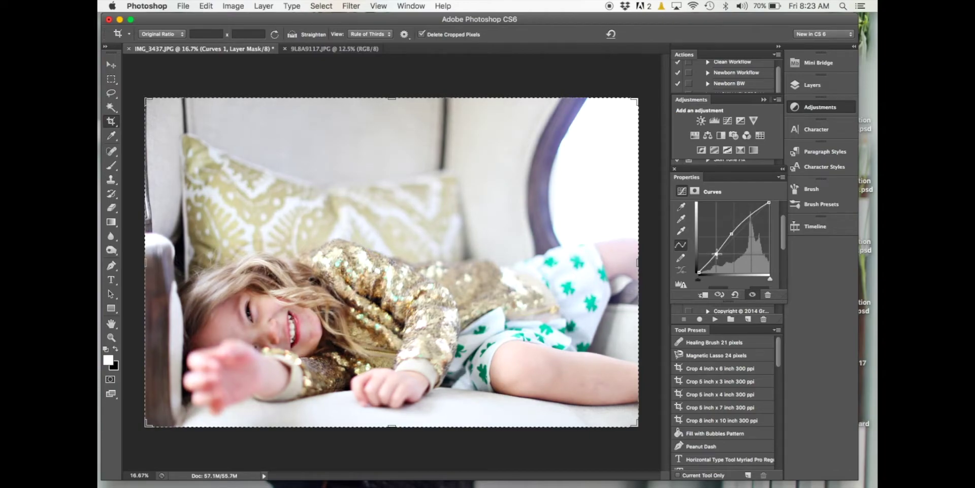
pyautogui.click(717, 254)
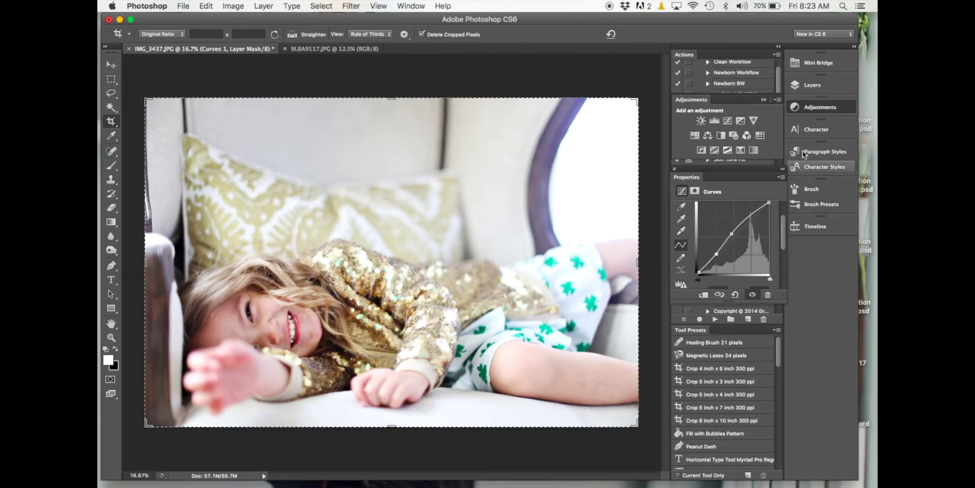
# Step: Compare the photo with and without the Curves adjustment by toggling that layer's visibility
pyautogui.click(819, 85)
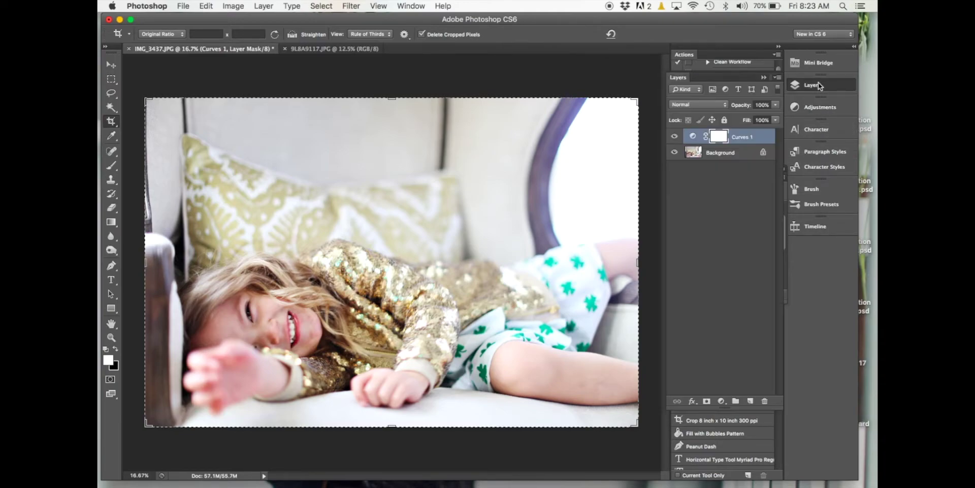
pyautogui.click(674, 136)
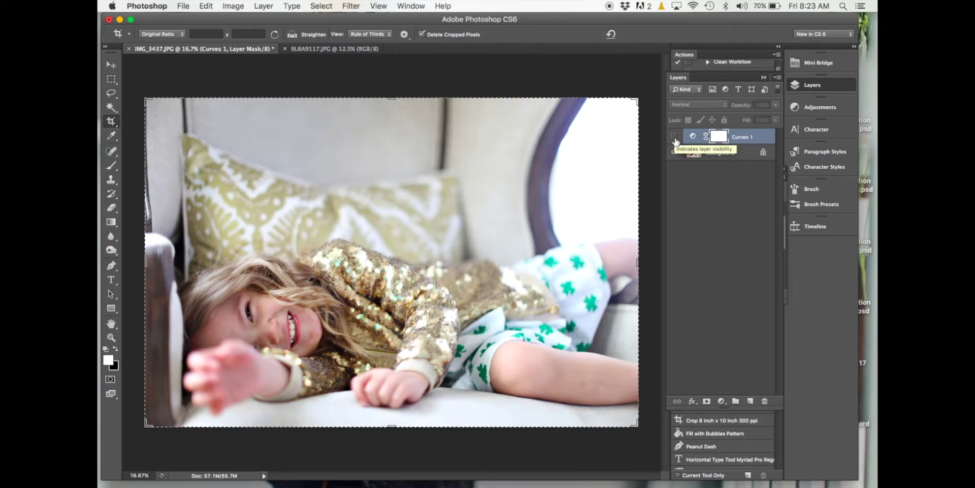
pyautogui.click(674, 137)
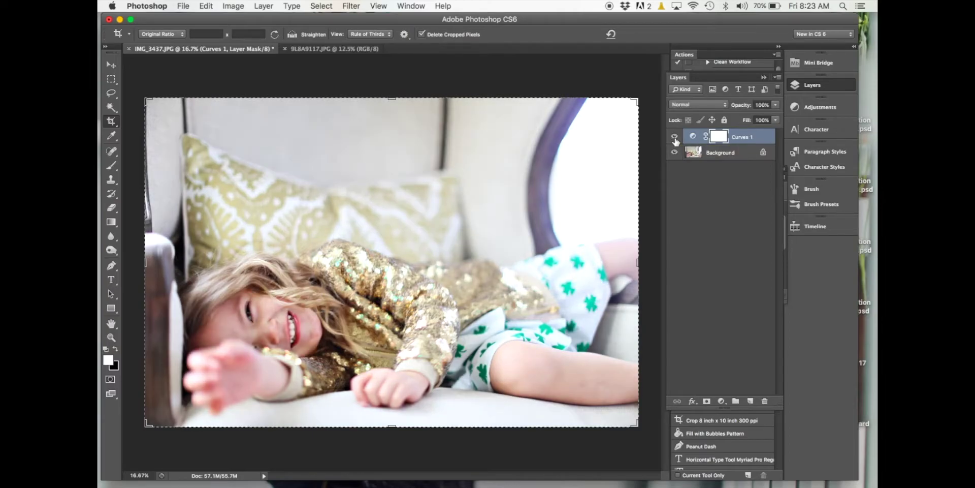
pyautogui.click(674, 137)
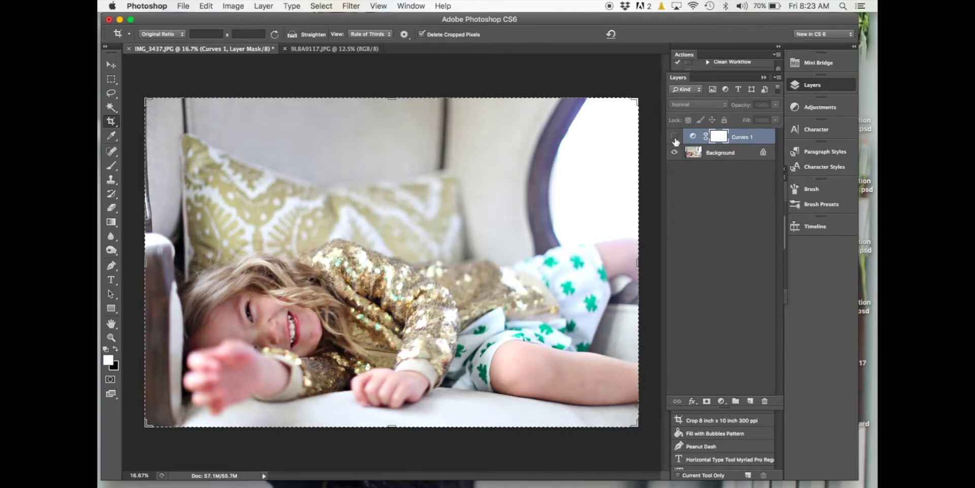
pyautogui.click(674, 137)
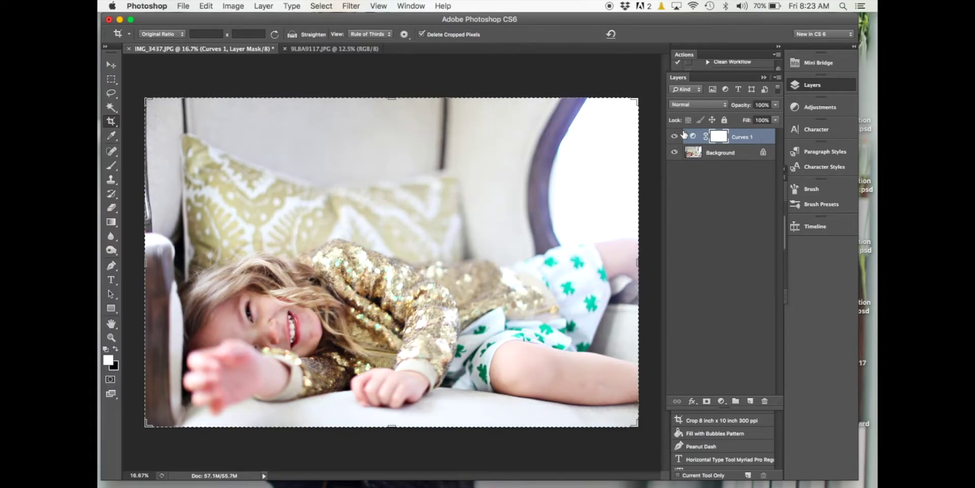
pyautogui.click(804, 85)
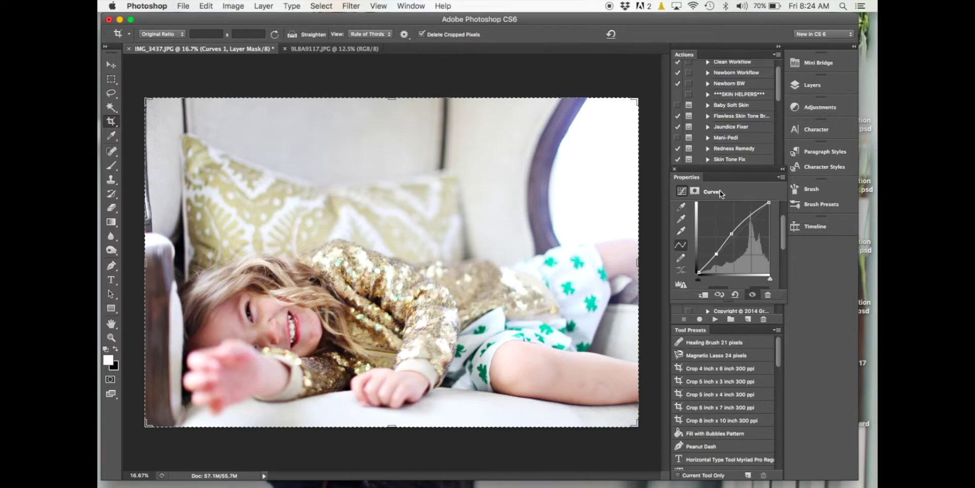
# Step: Add a Levels adjustment layer and darken the midtones slightly
pyautogui.click(808, 108)
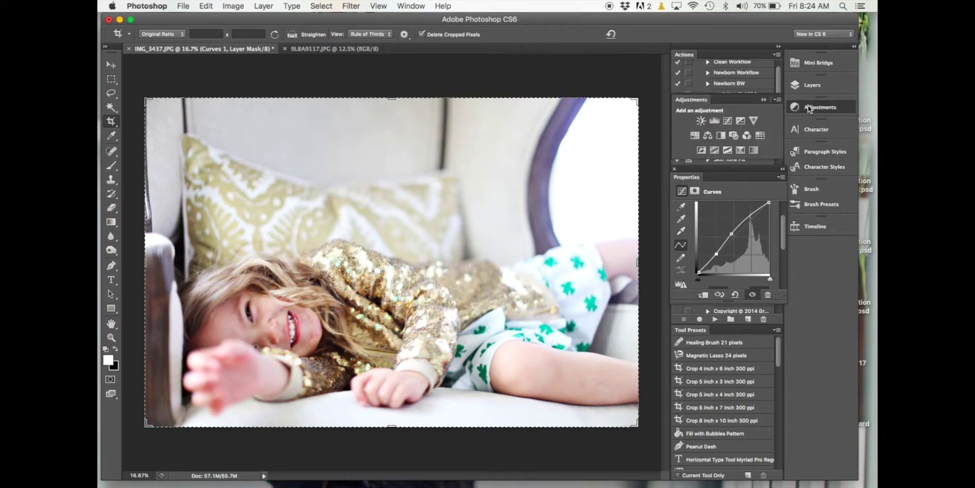
pyautogui.click(714, 121)
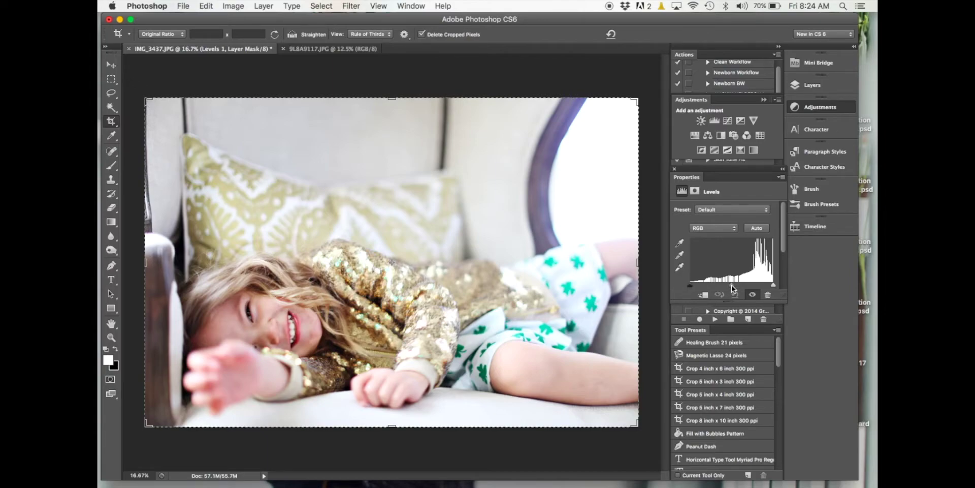
pyautogui.moveTo(732, 287); pyautogui.dragTo(737, 287)
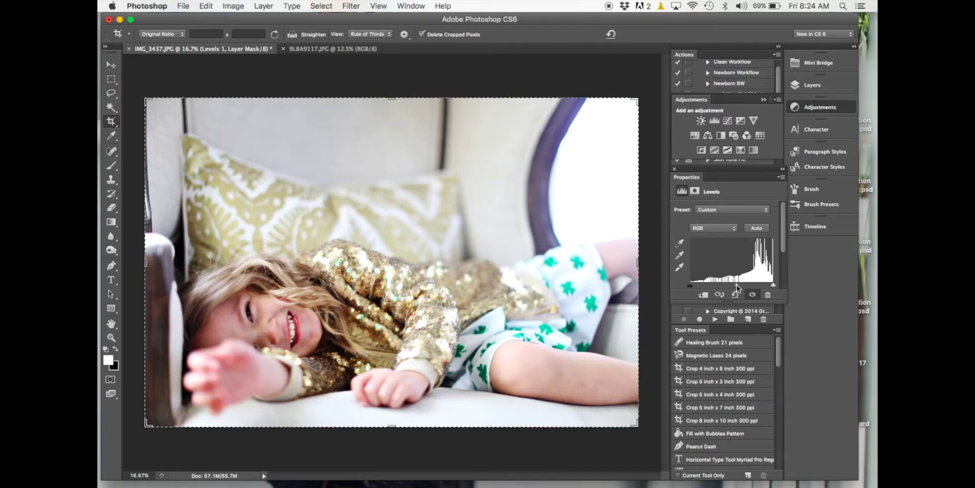
# Step: Compare the photo with and without the Levels adjustment by toggling that layer's visibility
pyautogui.click(819, 86)
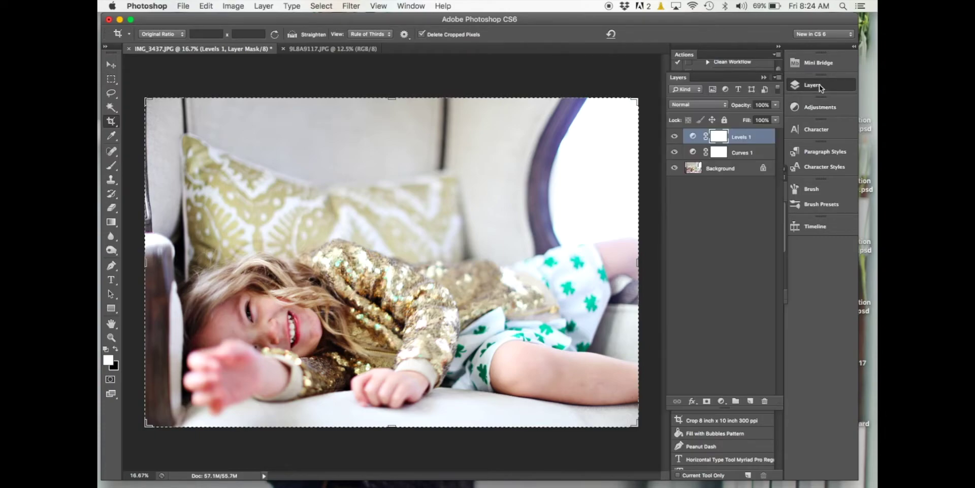
pyautogui.click(674, 138)
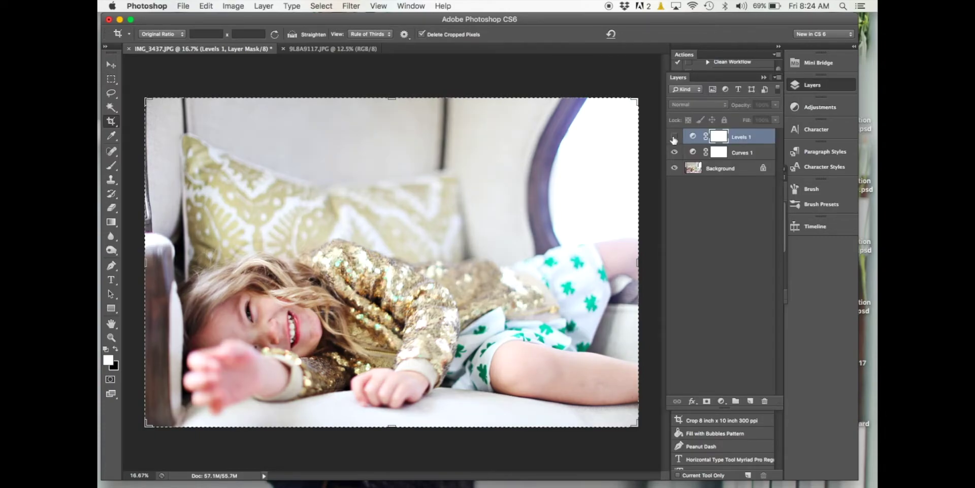
pyautogui.click(674, 137)
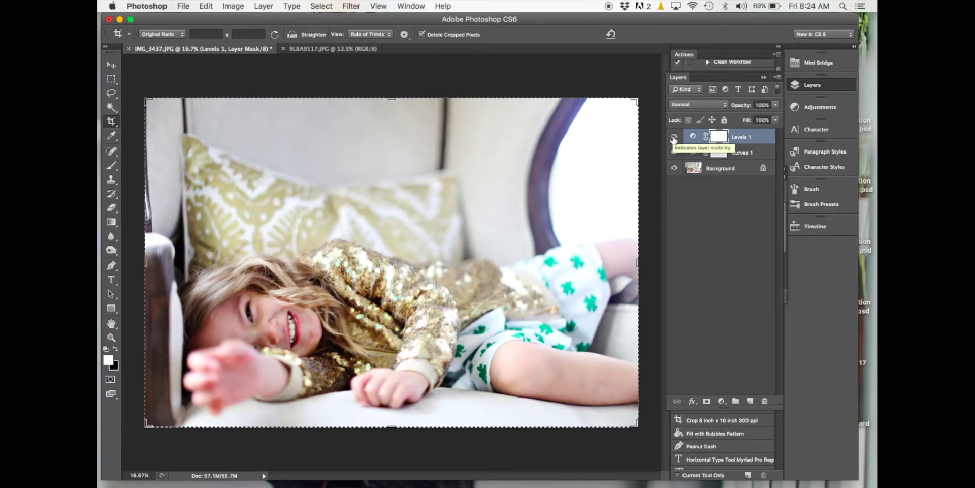
pyautogui.click(674, 138)
pyautogui.click(674, 137)
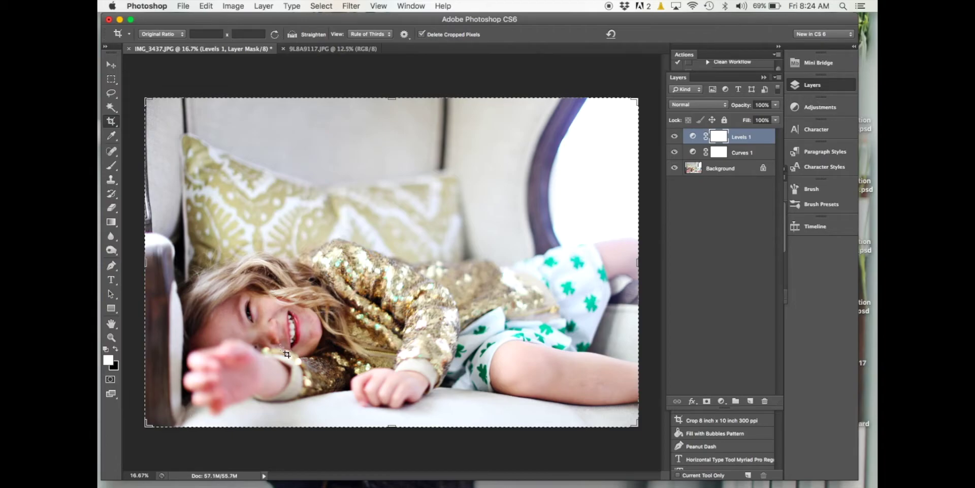
# Step: Set up the Spot Healing Brush on the Background layer at size 25 for retouching the girl's face
pyautogui.scroll(5, 285, 352)
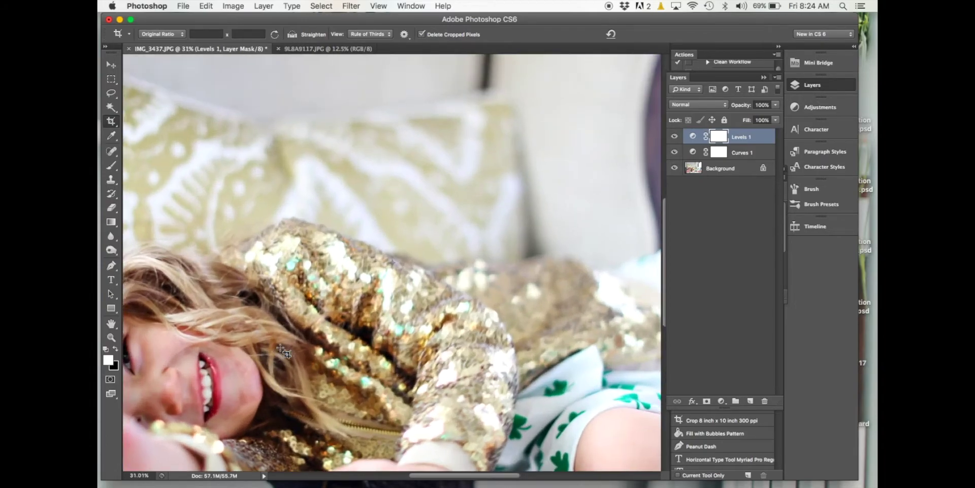
pyautogui.scroll(4, 284, 351)
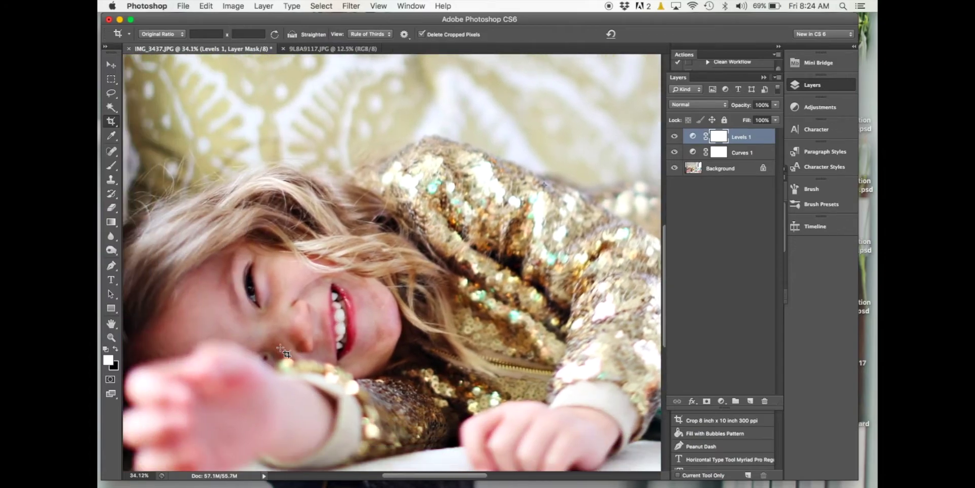
pyautogui.scroll(2, 285, 352)
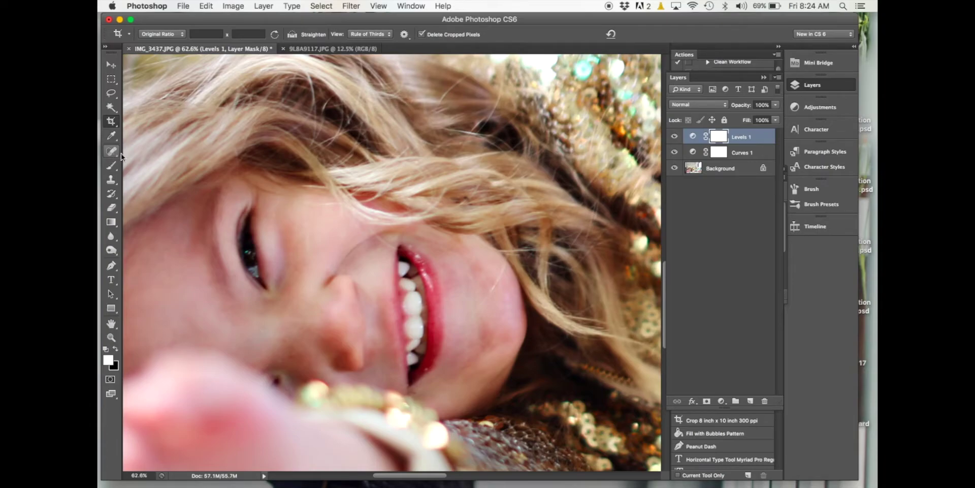
pyautogui.click(719, 172)
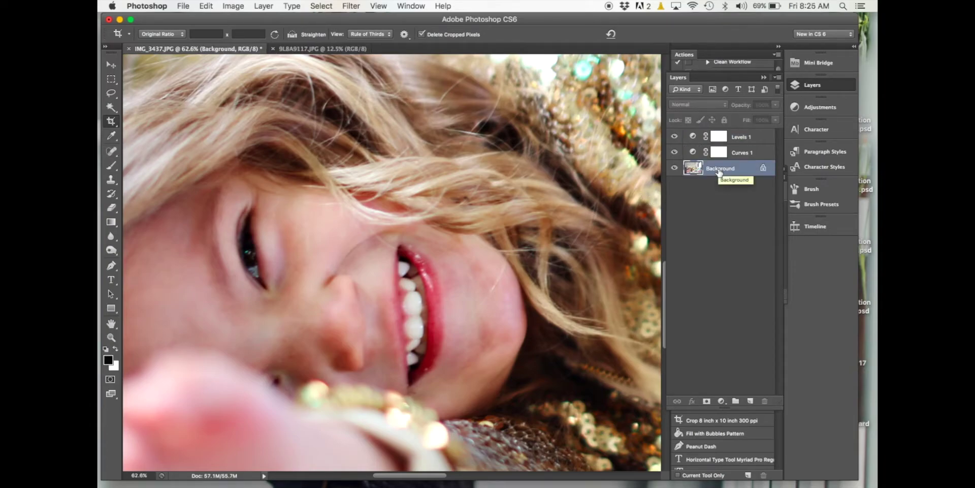
pyautogui.click(111, 151)
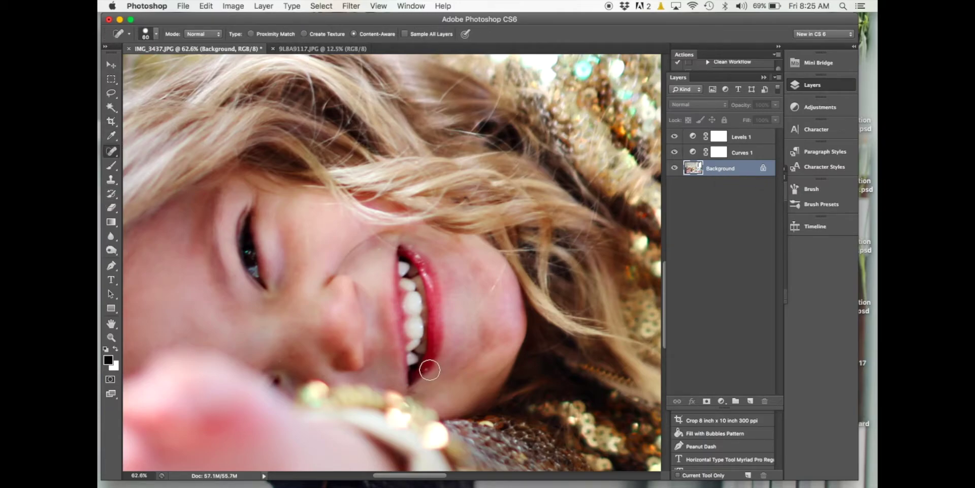
pyautogui.press('[')
pyautogui.press('[')
pyautogui.press('[')
pyautogui.press('[')
pyautogui.press('[')
pyautogui.press('[')
pyautogui.press('[')
pyautogui.press('[')
pyautogui.press(']')
pyautogui.press(']')
pyautogui.press(']')
pyautogui.press(']')
pyautogui.press('[')
pyautogui.press('[')
# Step: Examine the girl's face, hair and sequin jacket up close for spots to retouch, and check the whole photo
pyautogui.hscroll(-5, 297, 274)
pyautogui.scroll(-3, 297, 274)
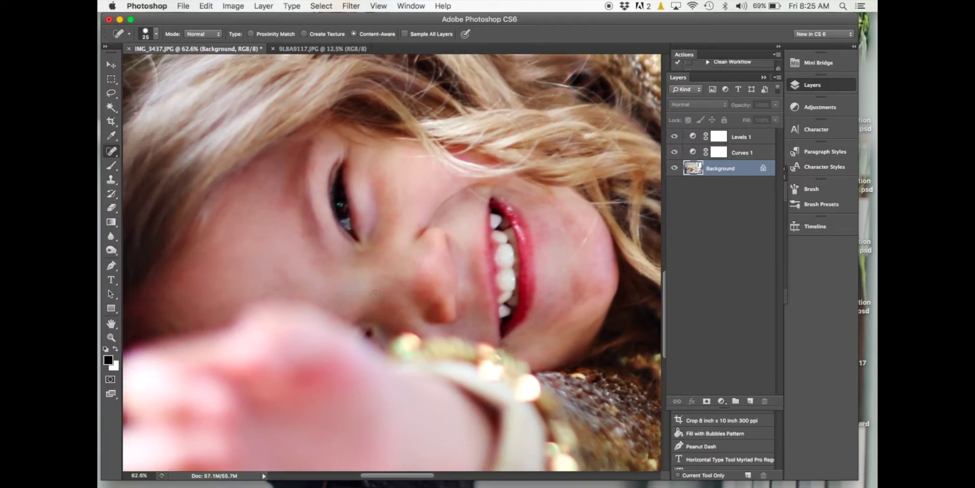
pyautogui.hscroll(2, 407, 324)
pyautogui.scroll(-1, 407, 324)
pyautogui.hscroll(15, 407, 324)
pyautogui.scroll(-2, 406, 325)
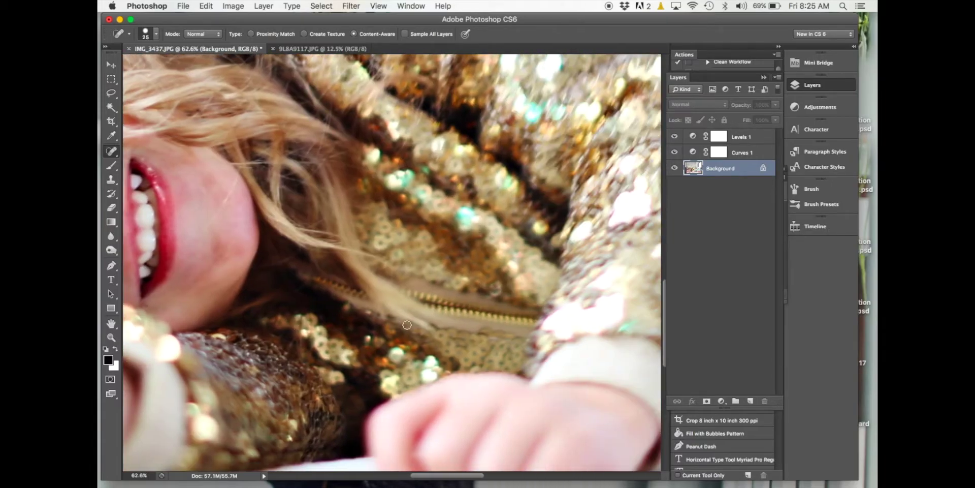
pyautogui.hscroll(-8, 407, 325)
pyautogui.scroll(5, 407, 324)
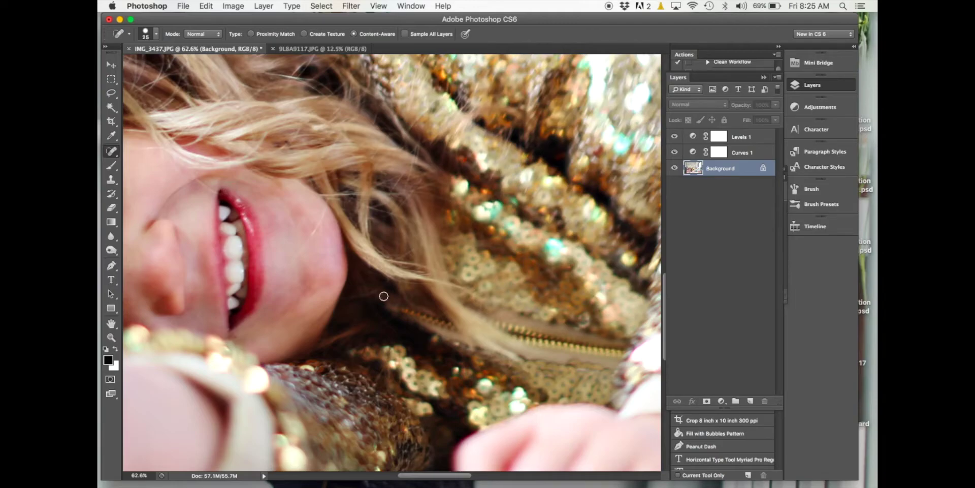
pyautogui.scroll(-8, 301, 341)
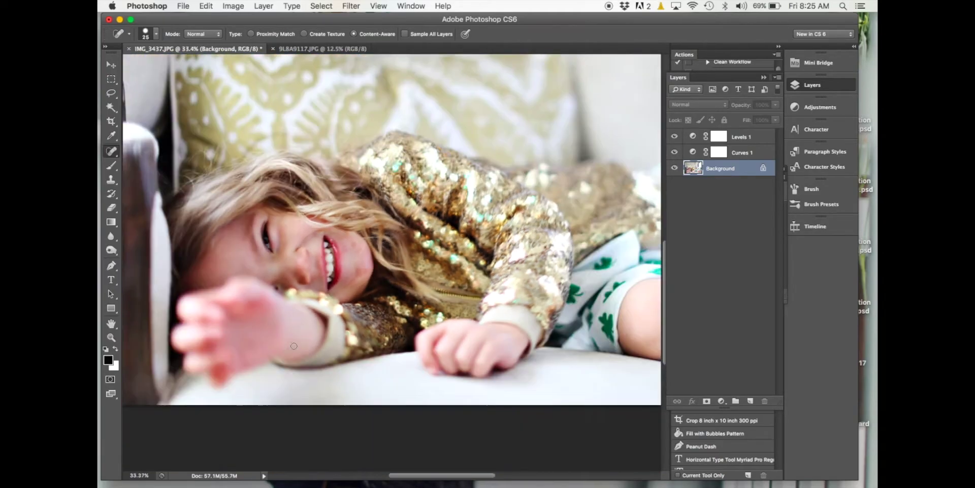
pyautogui.scroll(-1, 294, 346)
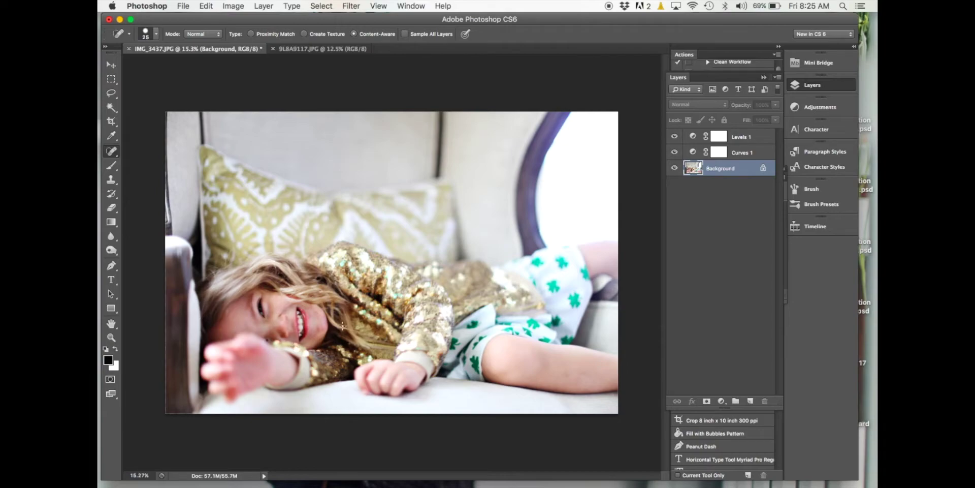
# Step: Bring the action list into view and collapse the expanded Greater Than Gatsby action set
pyautogui.click(800, 85)
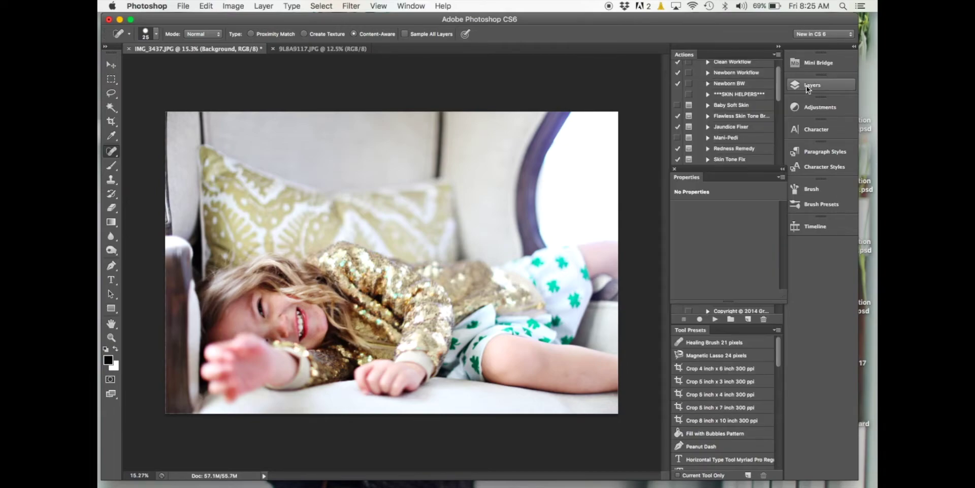
pyautogui.click(675, 169)
pyautogui.scroll(-3, 725, 239)
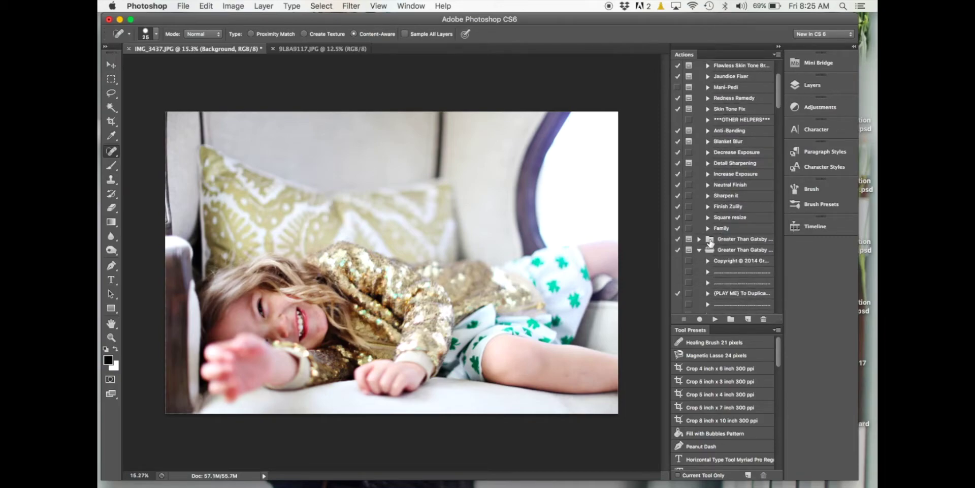
pyautogui.click(700, 250)
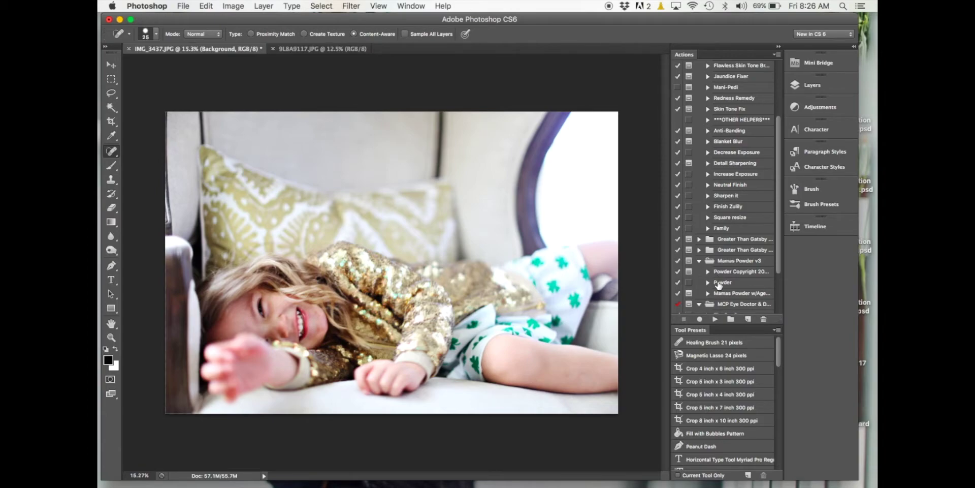
# Step: Run the Powder action from the Mamas Powder v3 set, continuing past the missing brush warning
pyautogui.scroll(-3, 719, 285)
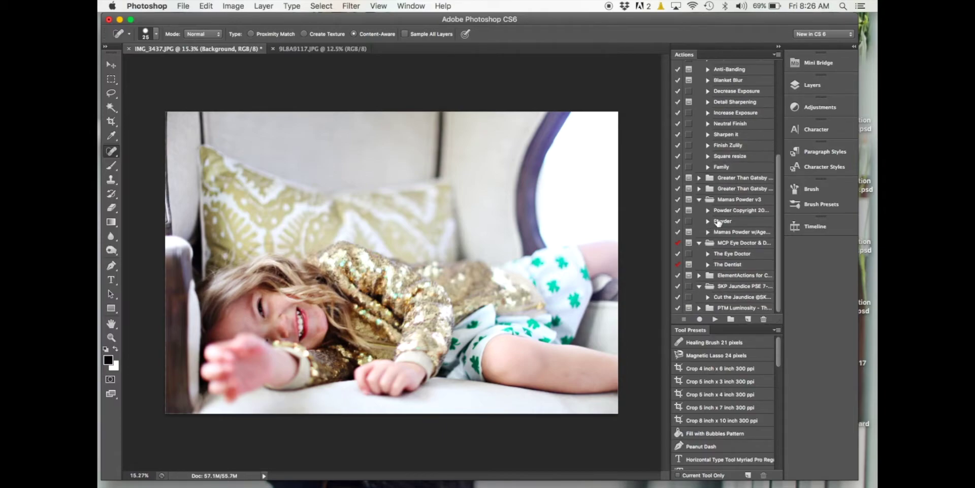
pyautogui.click(719, 221)
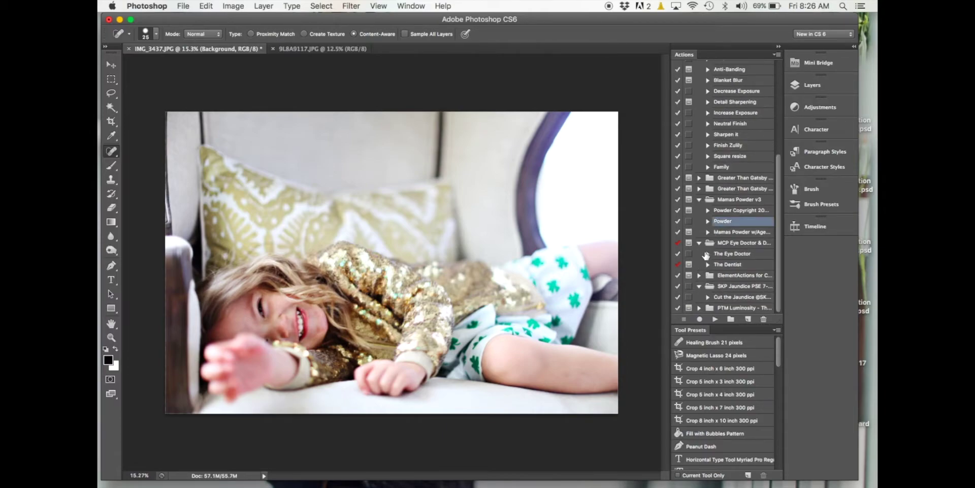
pyautogui.click(699, 200)
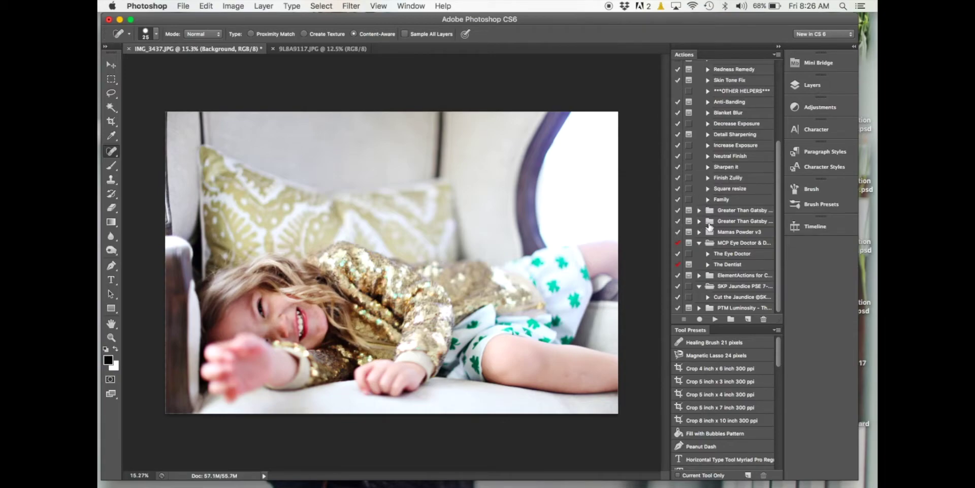
pyautogui.click(699, 222)
pyautogui.click(699, 221)
pyautogui.click(699, 232)
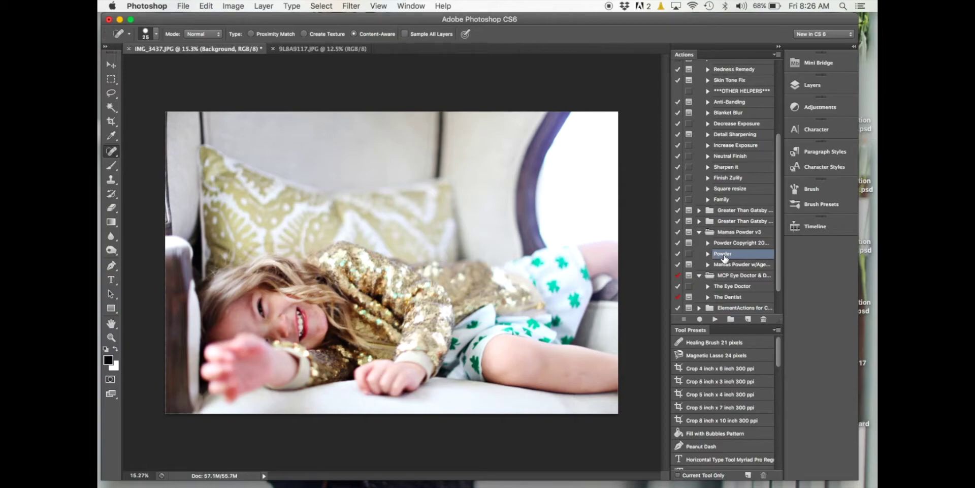
pyautogui.click(714, 319)
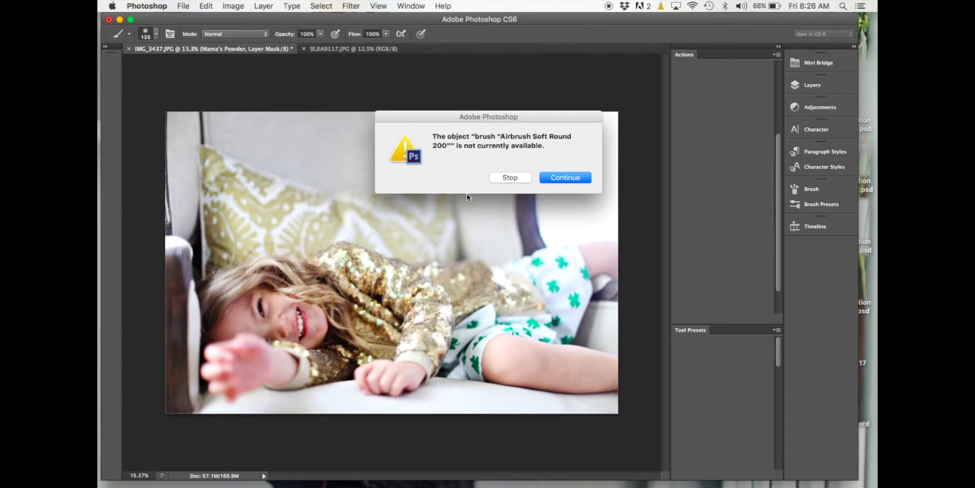
pyautogui.click(562, 178)
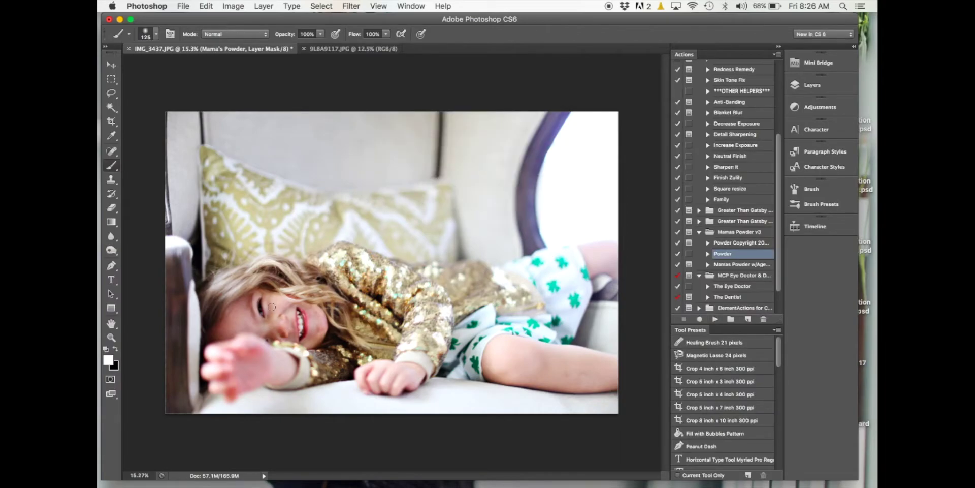
# Step: Paint on the Mama's Powder mask over the girl's face, using brush sizes from 300 down to 125
pyautogui.scroll(5, 272, 307)
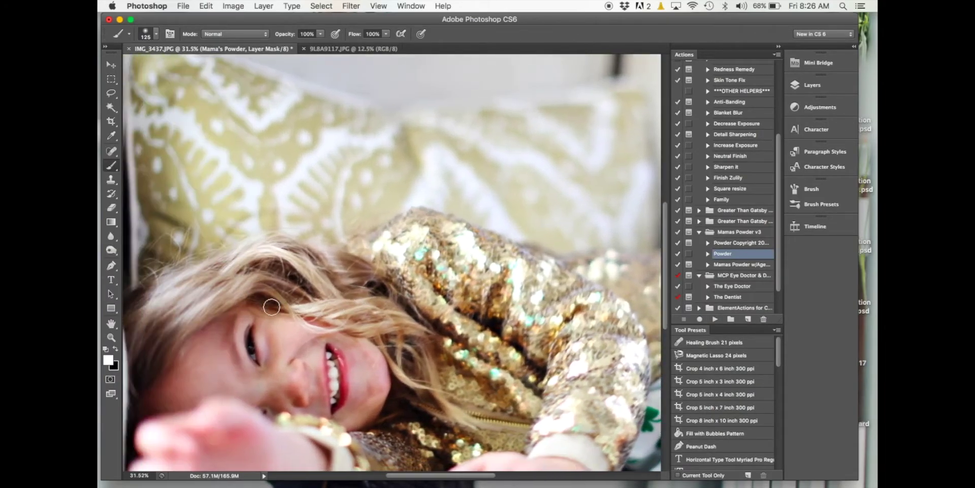
pyautogui.scroll(1, 271, 307)
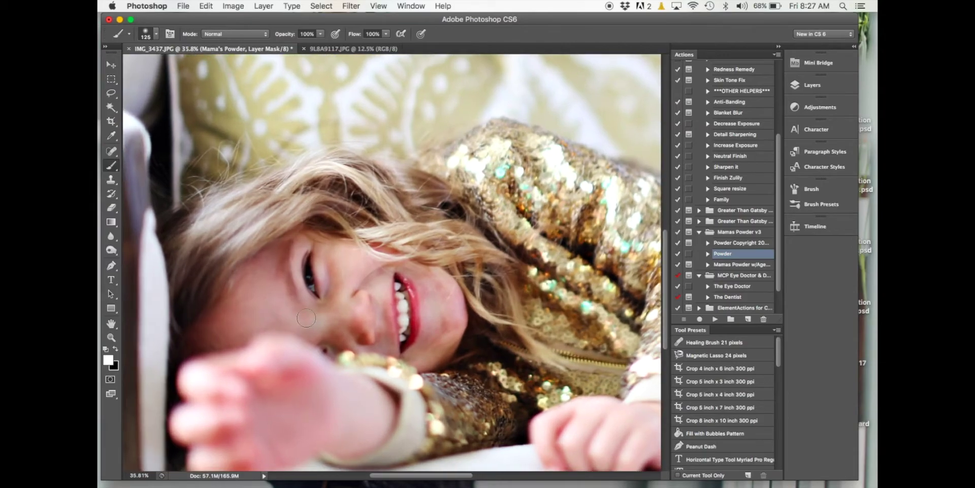
pyautogui.press(']')
pyautogui.press(']')
pyautogui.press(']')
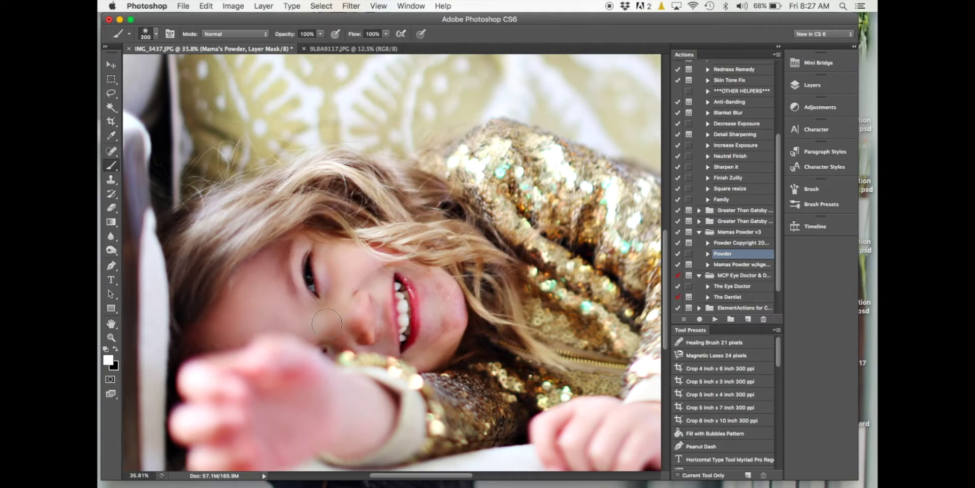
pyautogui.press('[')
pyautogui.press('[')
pyautogui.moveTo(390, 345); pyautogui.dragTo(386, 348)
pyautogui.press('[')
pyautogui.press('[')
pyautogui.press('[')
pyautogui.press('[')
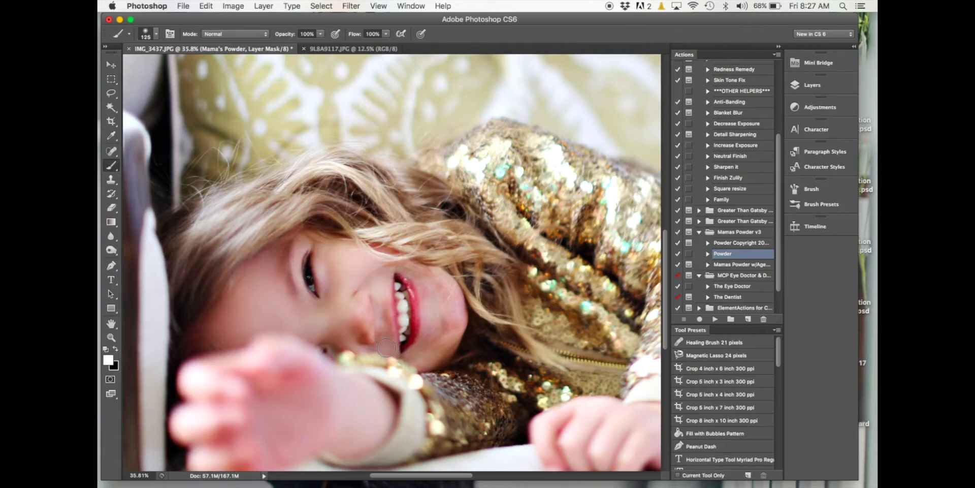
# Step: Paint the powder effect over more of the girl's skin with the brush adjusted to size 175, and undo the last stroke
pyautogui.press(']')
pyautogui.press(']')
pyautogui.press(']')
pyautogui.press(']')
pyautogui.press(']')
pyautogui.press(']')
pyautogui.press('[')
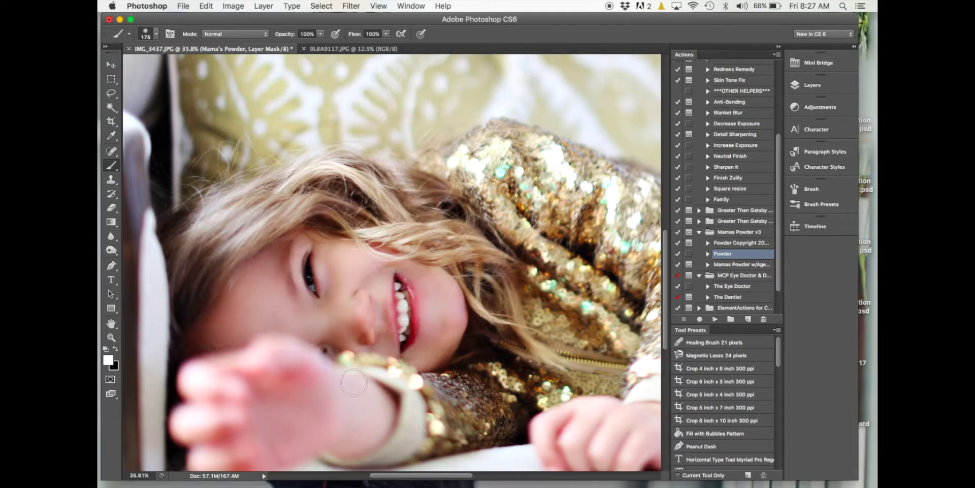
pyautogui.click(210, 7)
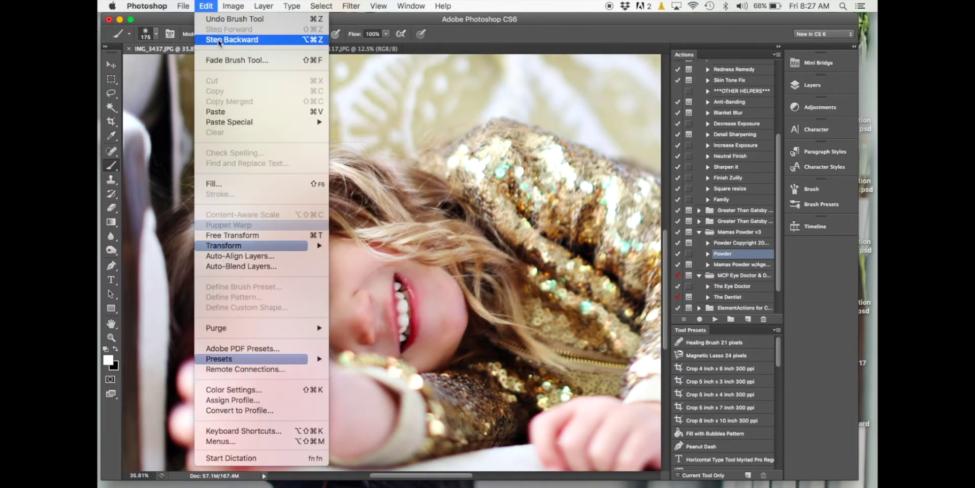
pyautogui.click(218, 41)
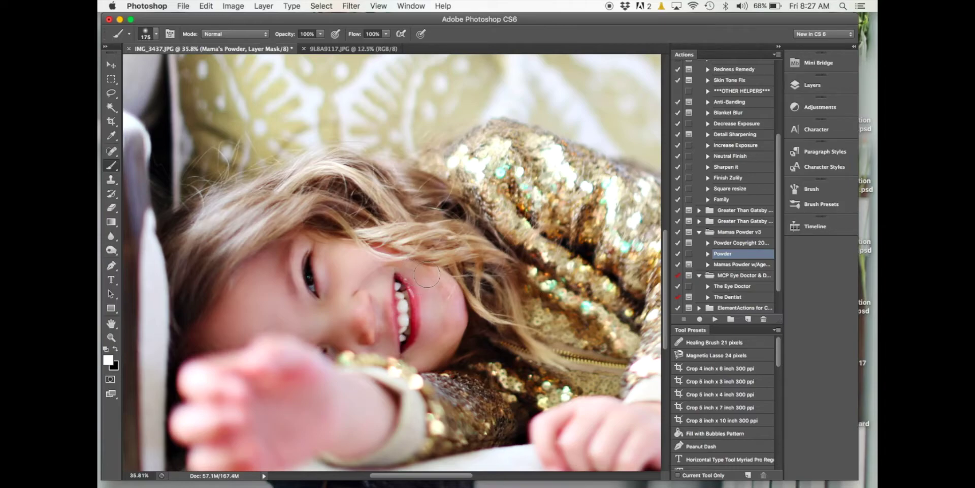
# Step: Reduce the Mama's Powder group's opacity to 55% and check the effect on the whole photo
pyautogui.scroll(-2, 513, 444)
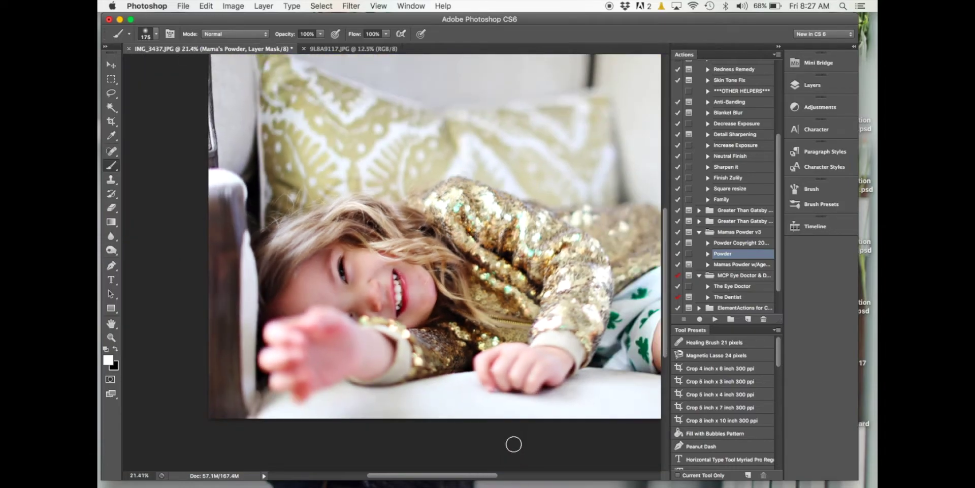
pyautogui.scroll(-1, 513, 443)
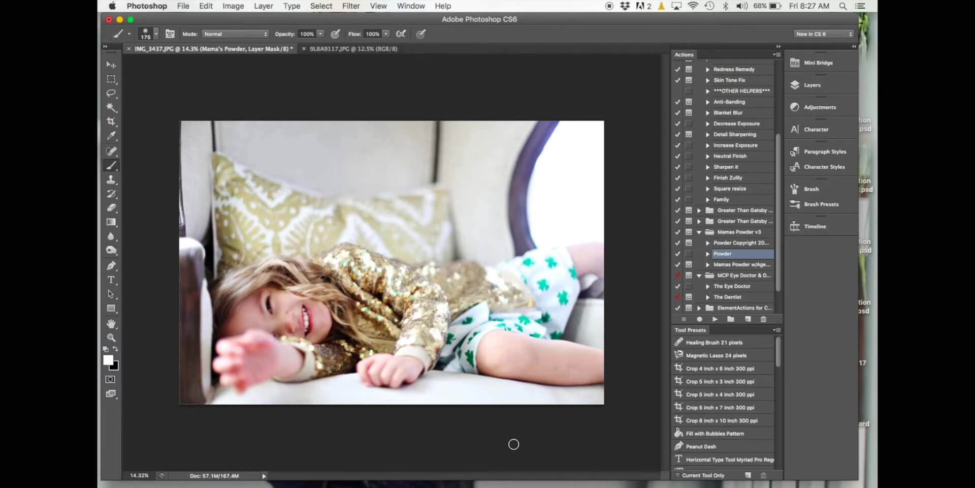
pyautogui.scroll(3, 312, 287)
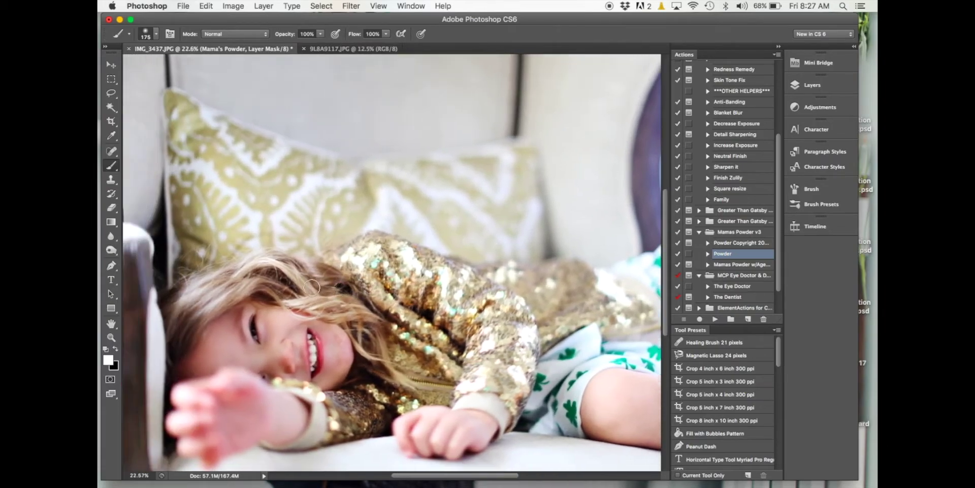
pyautogui.scroll(-3, 311, 287)
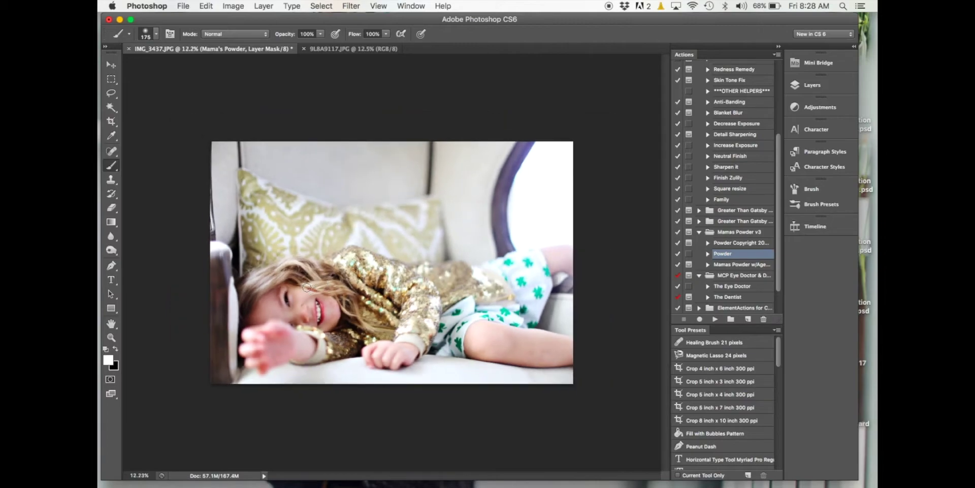
pyautogui.scroll(1, 307, 287)
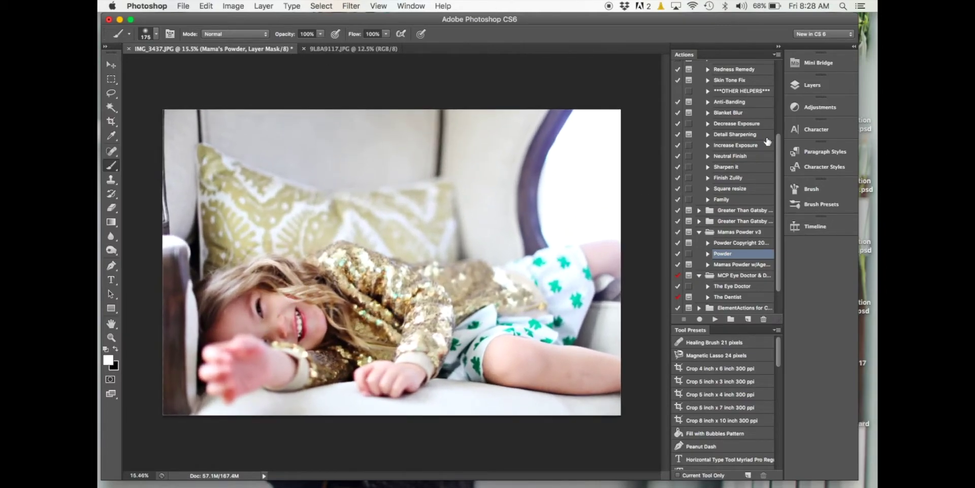
pyautogui.click(810, 85)
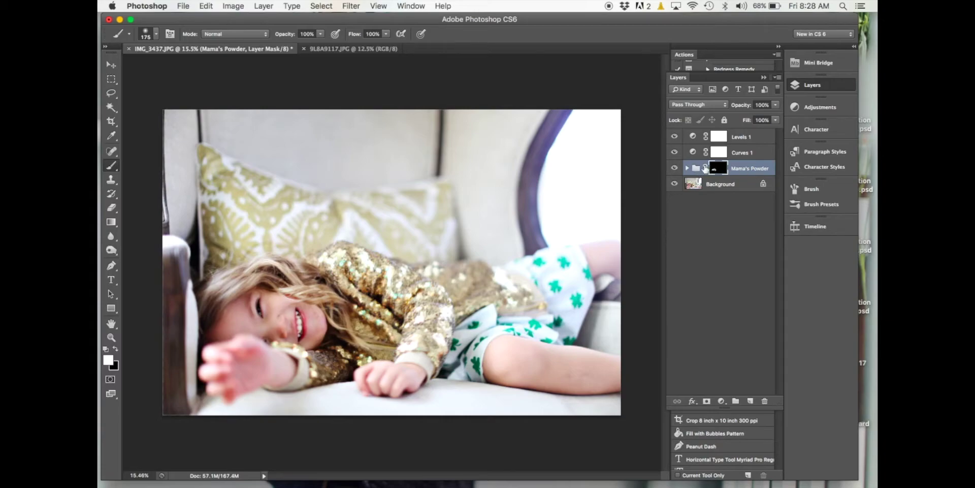
pyautogui.click(776, 105)
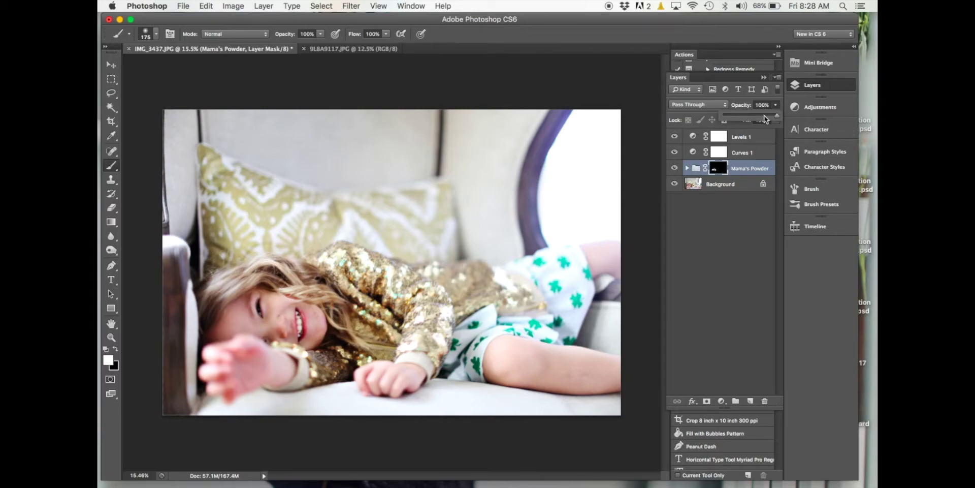
pyautogui.click(766, 119)
pyautogui.press('super+equal')
pyautogui.scroll(-3, 328, 373)
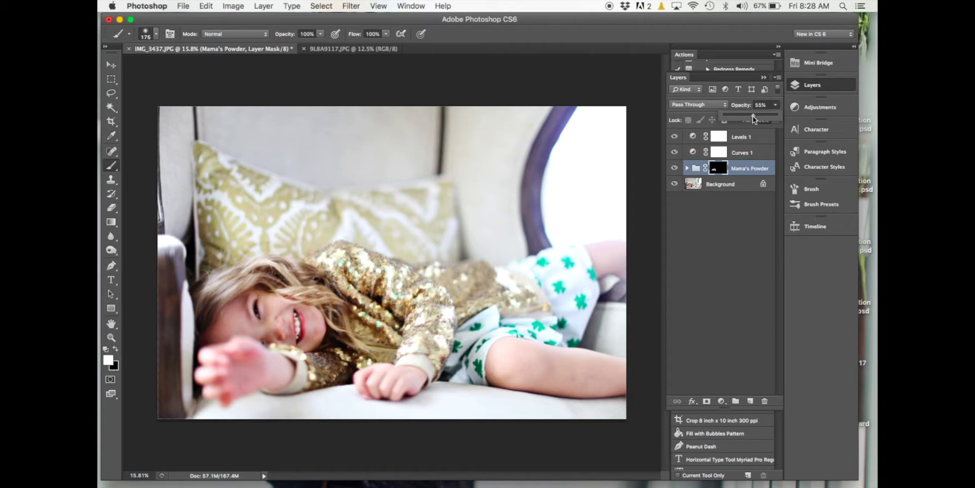
pyautogui.scroll(-3, 551, 257)
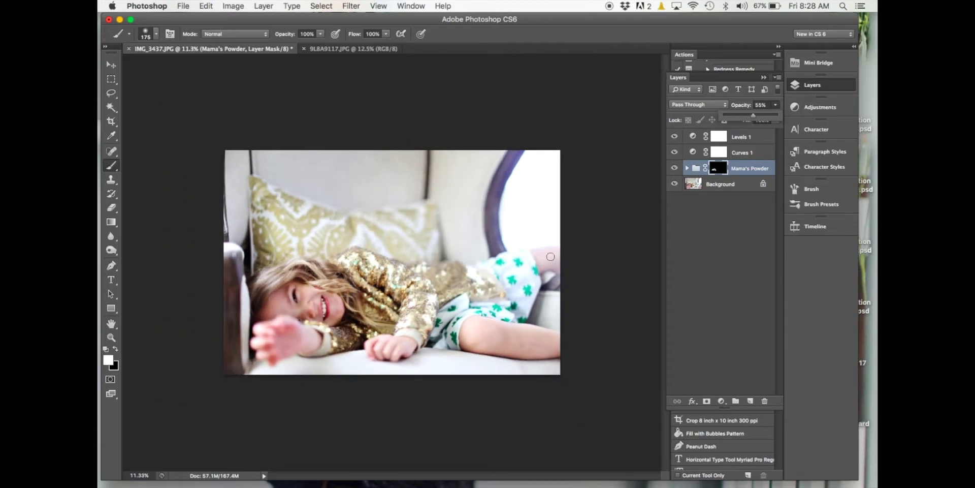
pyautogui.scroll(-2, 550, 256)
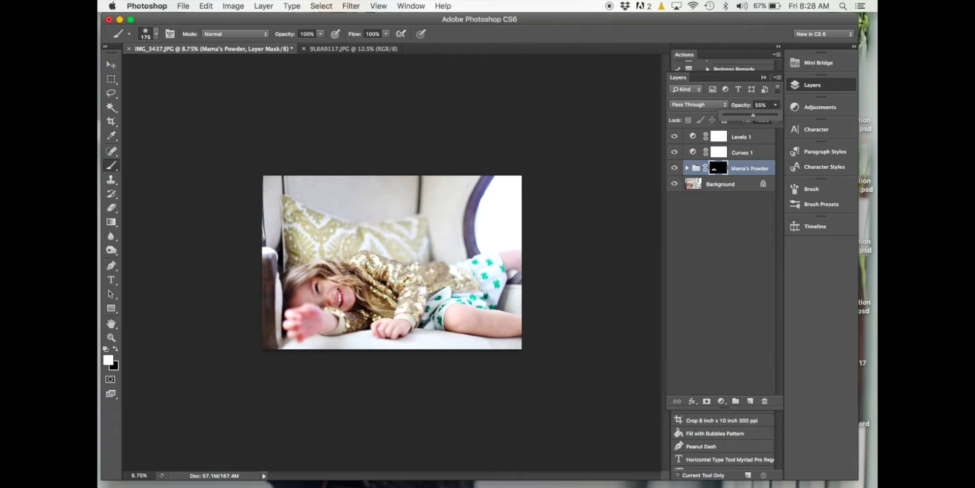
pyautogui.scroll(1, 458, 286)
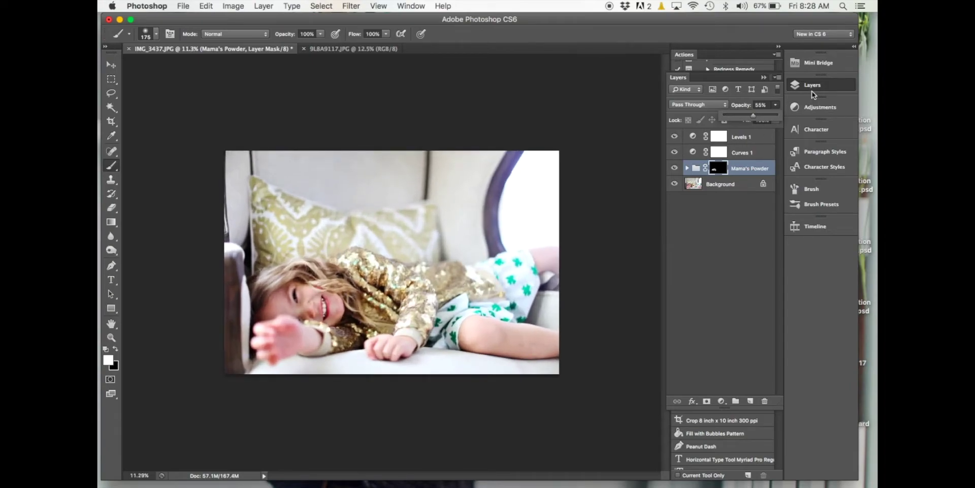
# Step: Run the Detail Sharpening action from The Clean Newborn Set, continuing past the flattening warning
pyautogui.click(797, 88)
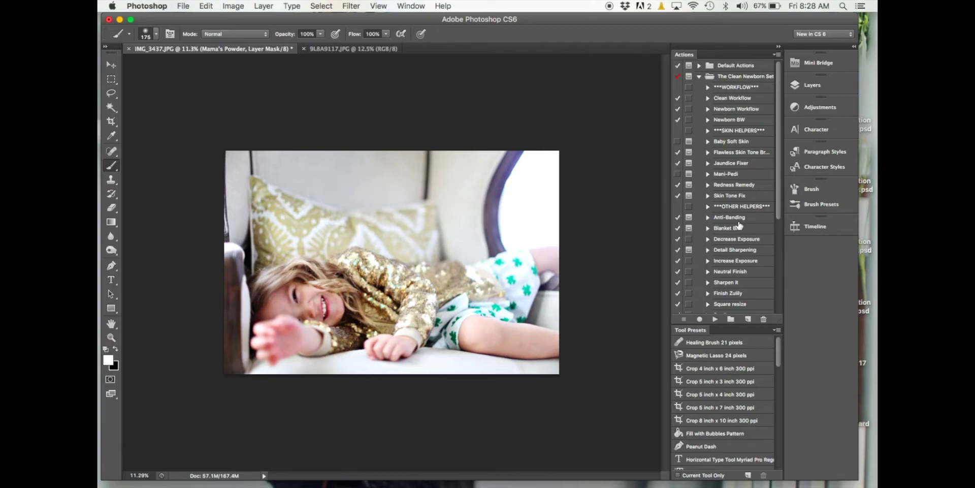
pyautogui.click(700, 76)
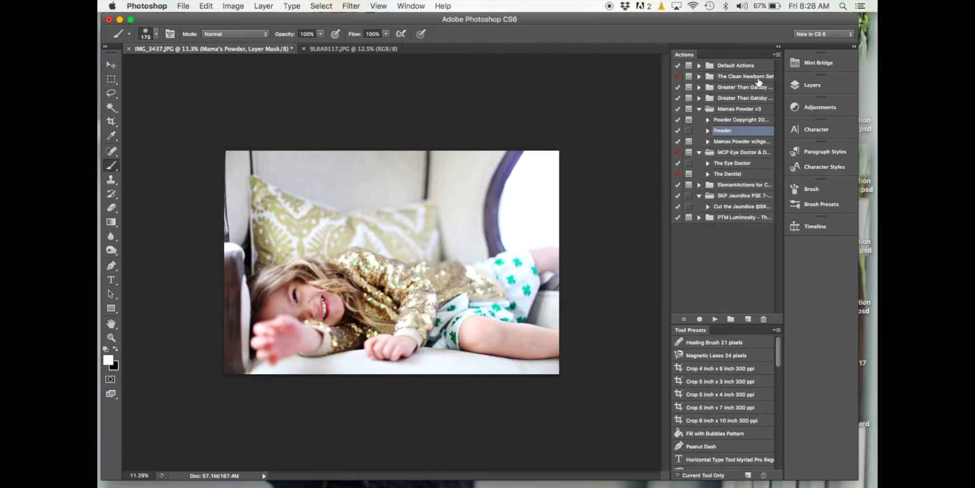
pyautogui.click(699, 76)
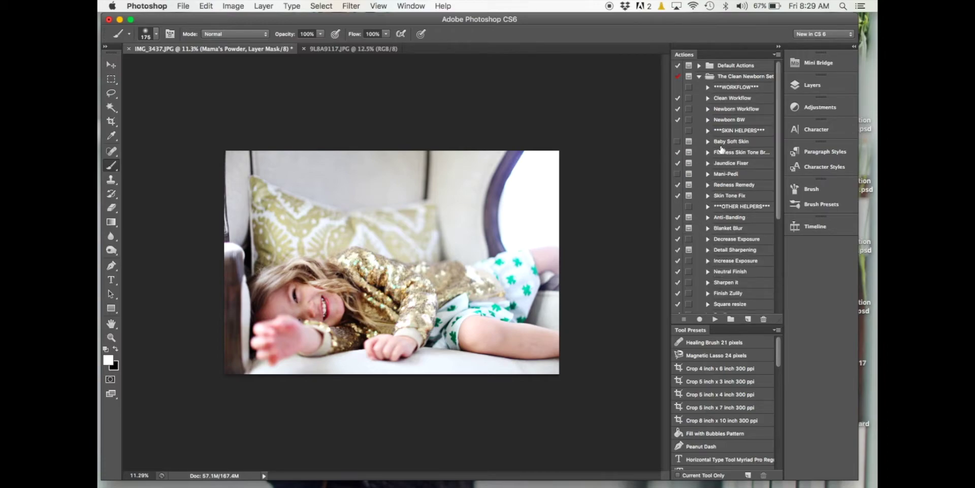
pyautogui.click(725, 251)
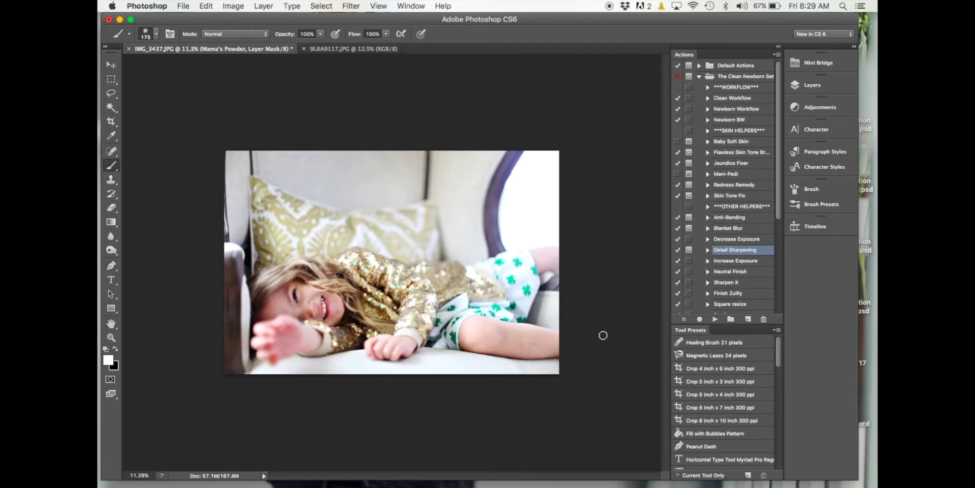
pyautogui.scroll(5, 412, 267)
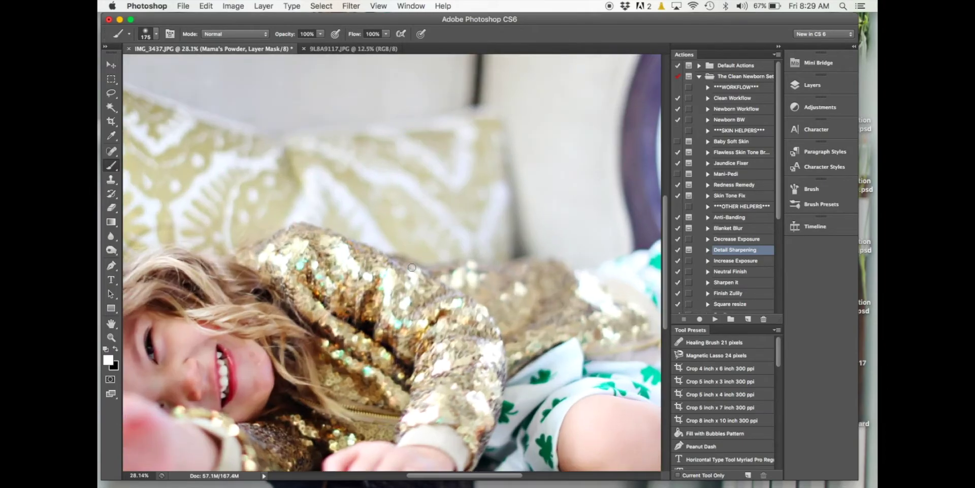
pyautogui.scroll(3, 412, 266)
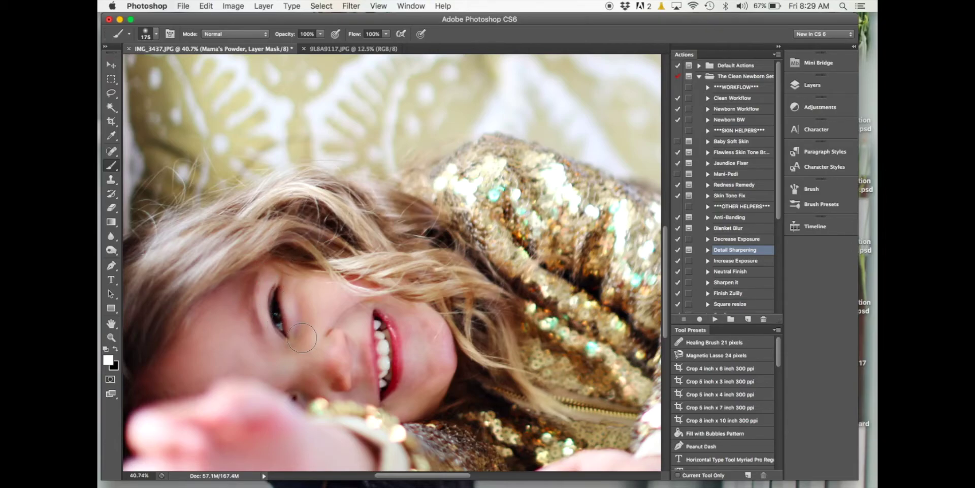
pyautogui.scroll(-3, 302, 337)
pyautogui.scroll(-2, 301, 338)
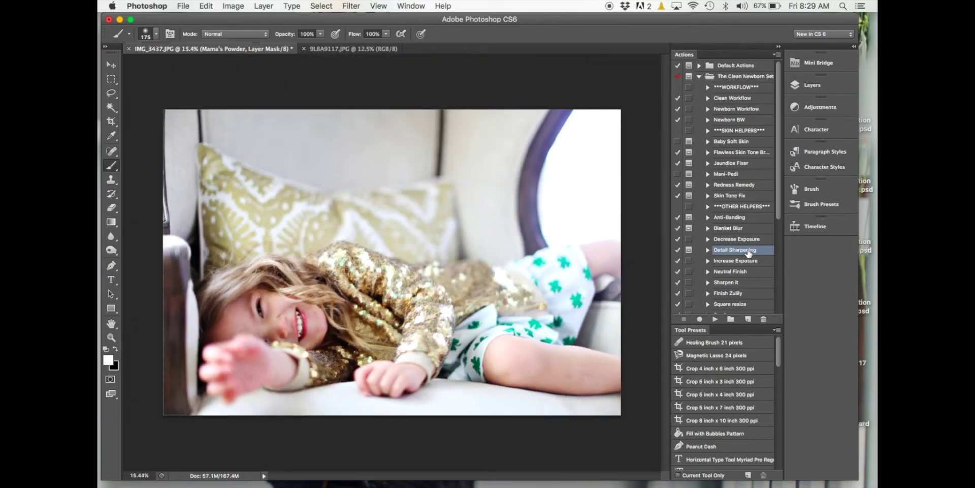
pyautogui.click(714, 319)
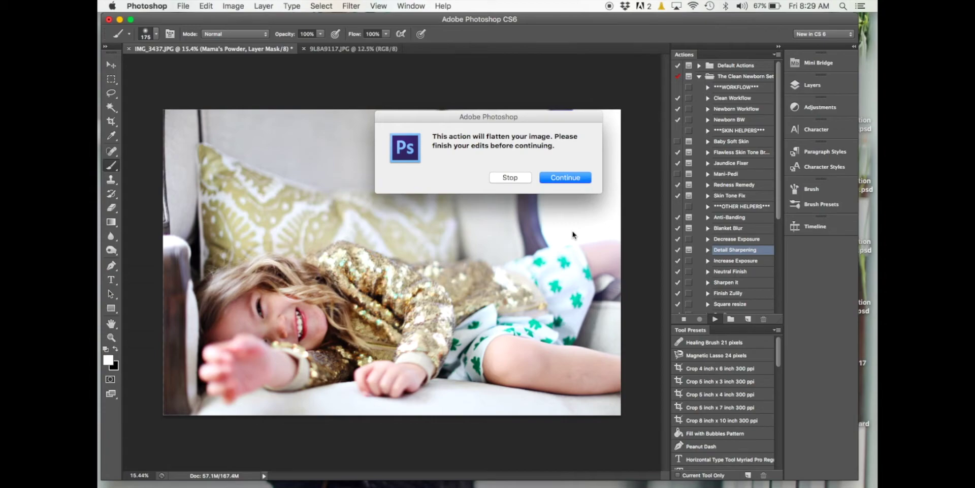
pyautogui.click(565, 177)
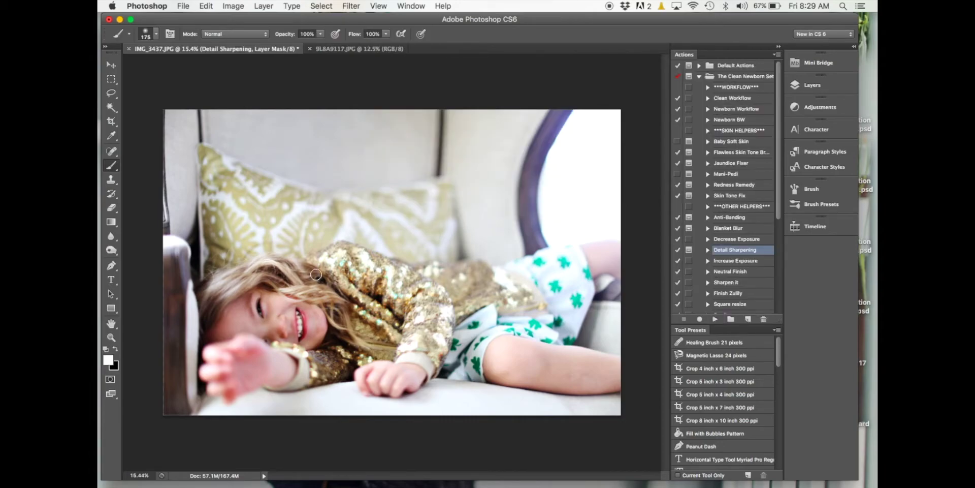
# Step: Paint on the Detail Sharpening mask over the girl's eye with the 175 brush and check the whole photo
pyautogui.scroll(5, 316, 274)
pyautogui.scroll(1, 315, 274)
pyautogui.hscroll(-5, 316, 274)
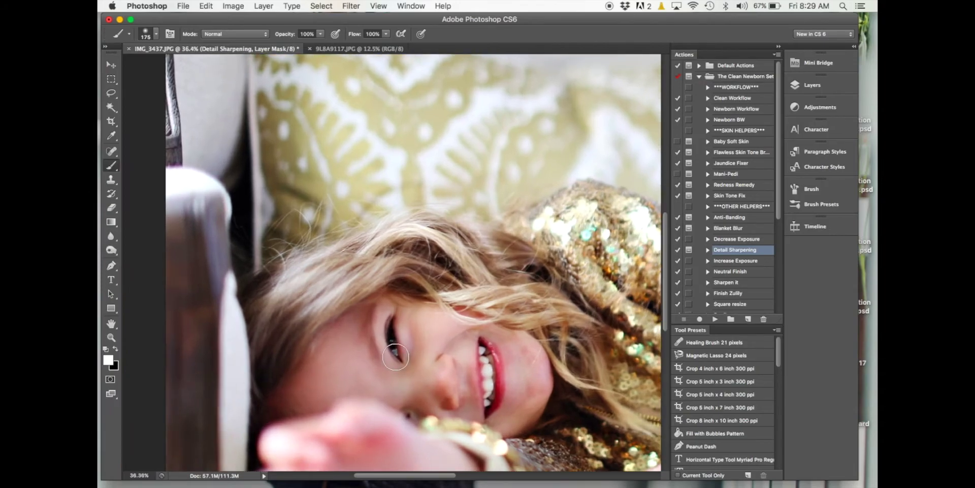
pyautogui.scroll(-5, 393, 322)
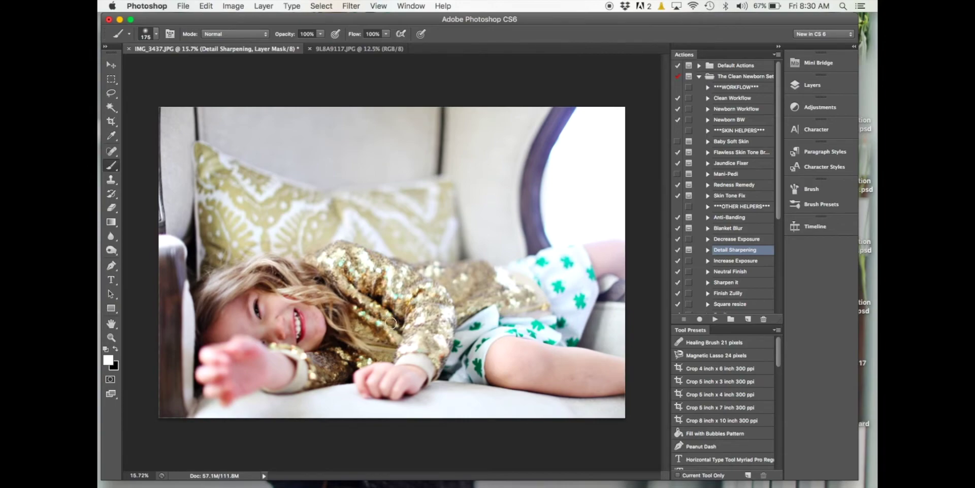
pyautogui.scroll(-2, 391, 323)
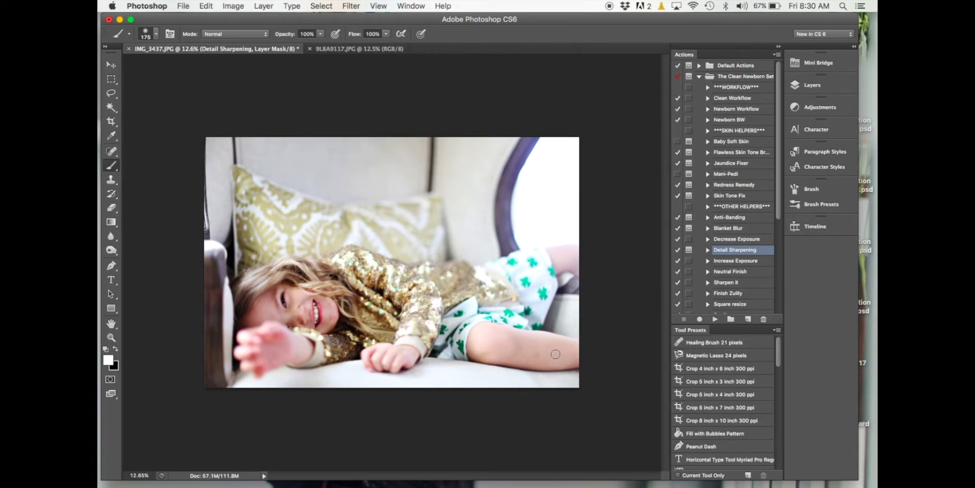
# Step: Run the Powder action from the Mamas Powder v3 set on the Background layer
pyautogui.click(833, 81)
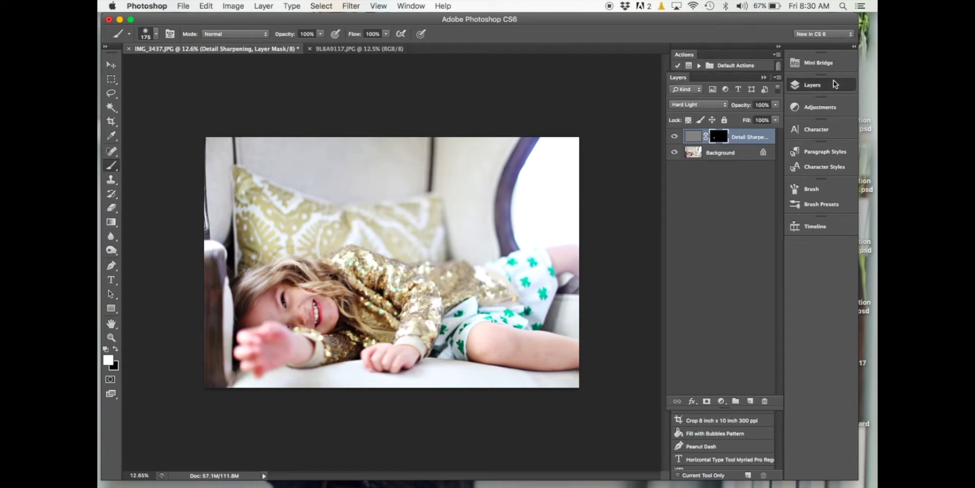
pyautogui.click(728, 154)
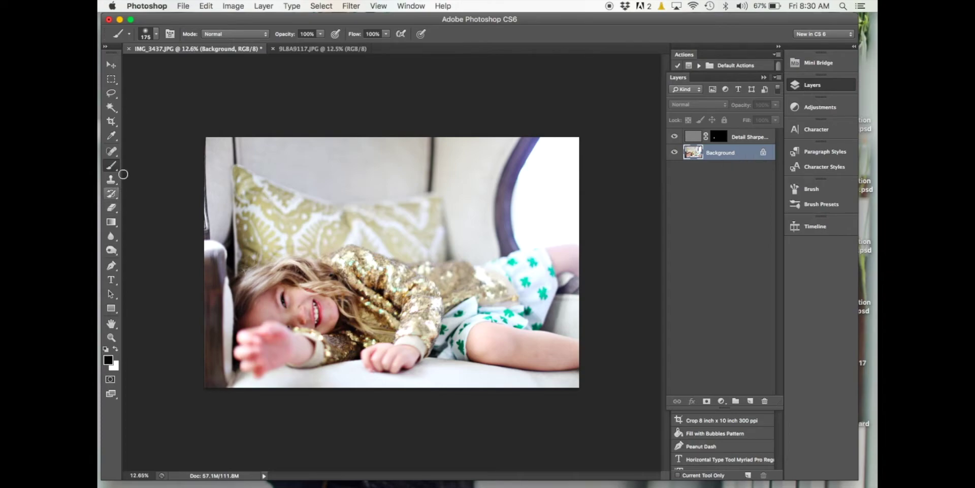
pyautogui.click(113, 154)
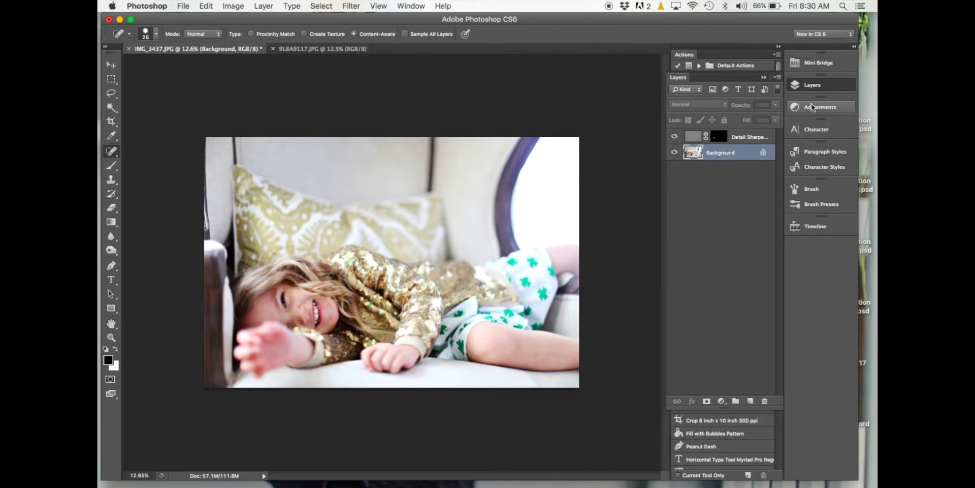
pyautogui.click(814, 85)
pyautogui.scroll(-5, 721, 239)
pyautogui.click(721, 242)
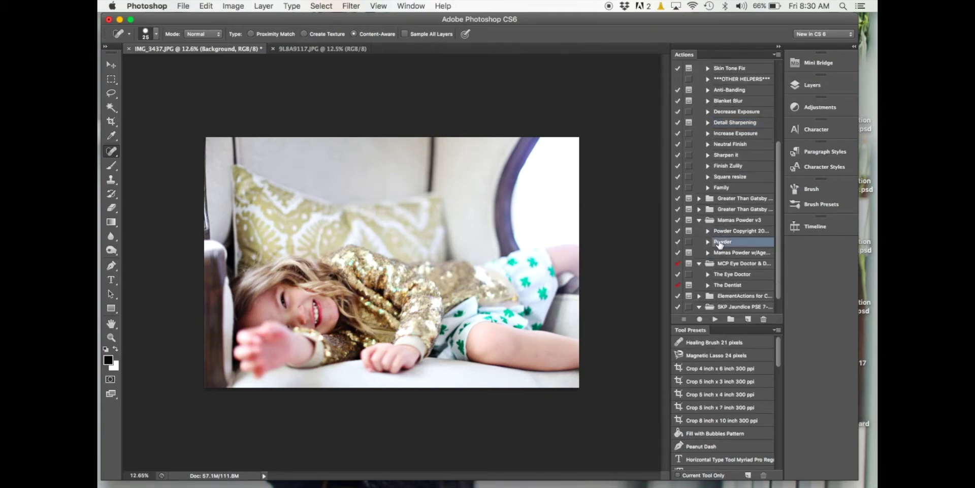
pyautogui.click(716, 319)
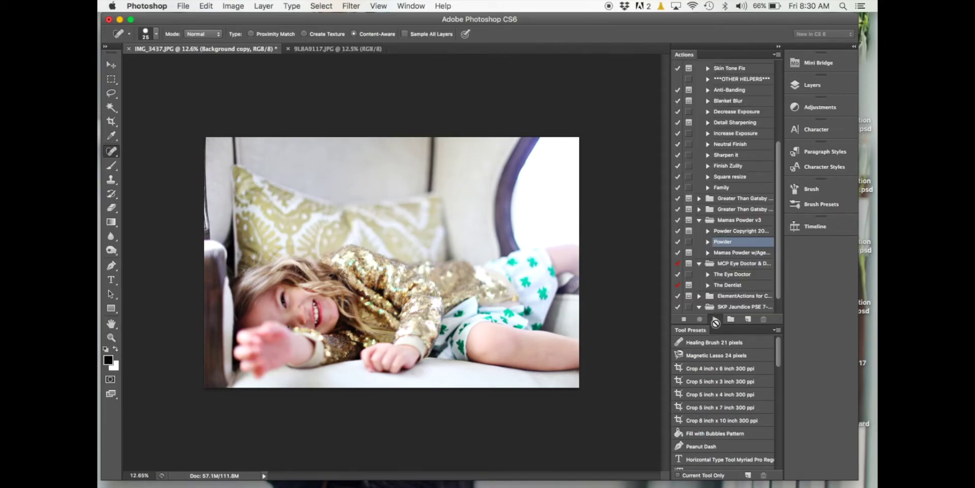
pyautogui.click(580, 177)
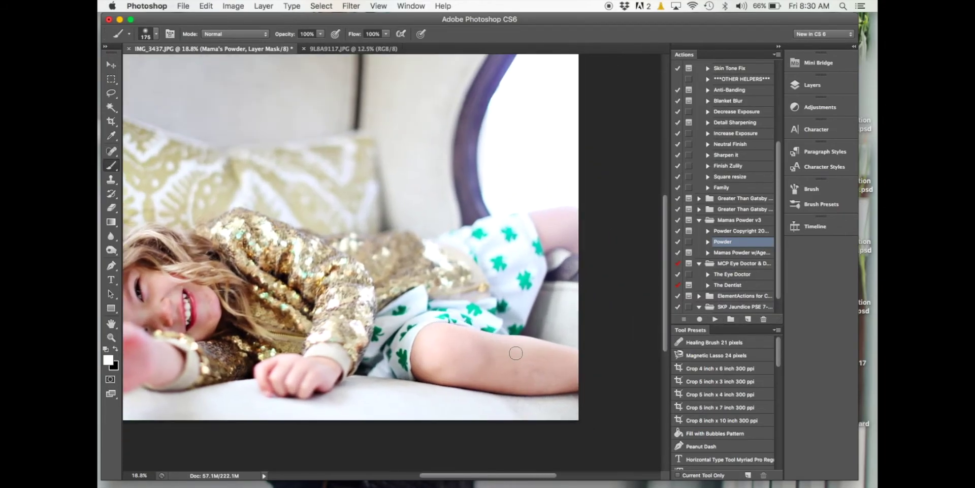
# Step: Paint the powder effect over the girl's lower leg with the brush enlarged to 400, and inspect her face
pyautogui.press(']')
pyautogui.moveTo(481, 368); pyautogui.dragTo(565, 372)
pyautogui.scroll(5, 243, 387)
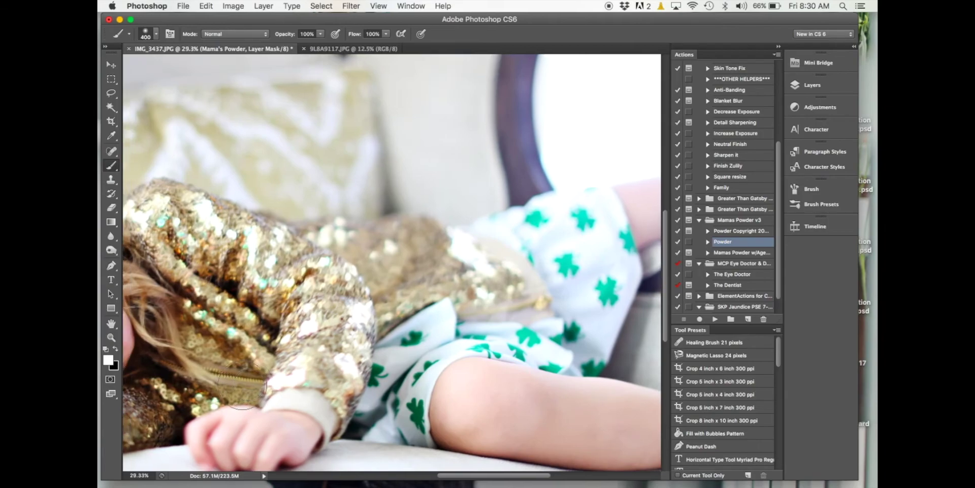
pyautogui.scroll(5, 243, 387)
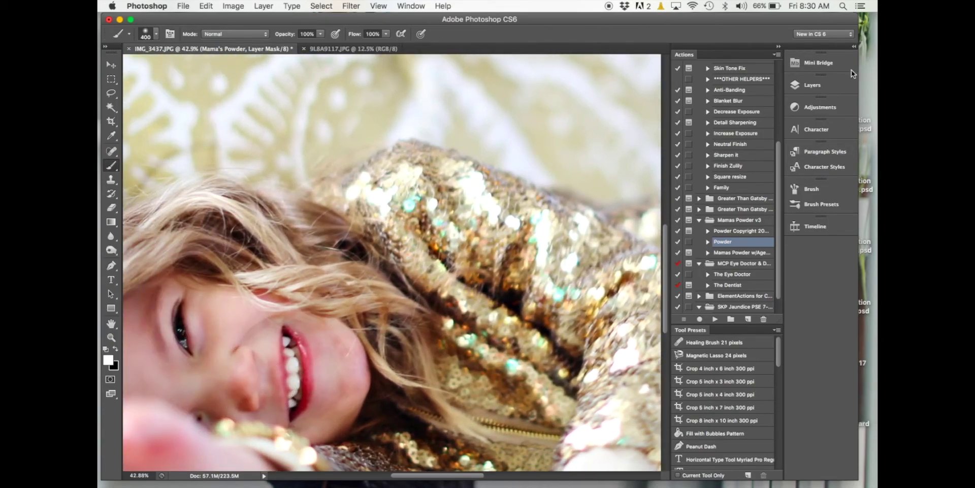
# Step: Select the Background layer and the Spot Healing Brush, and review the whole photo
pyautogui.click(837, 89)
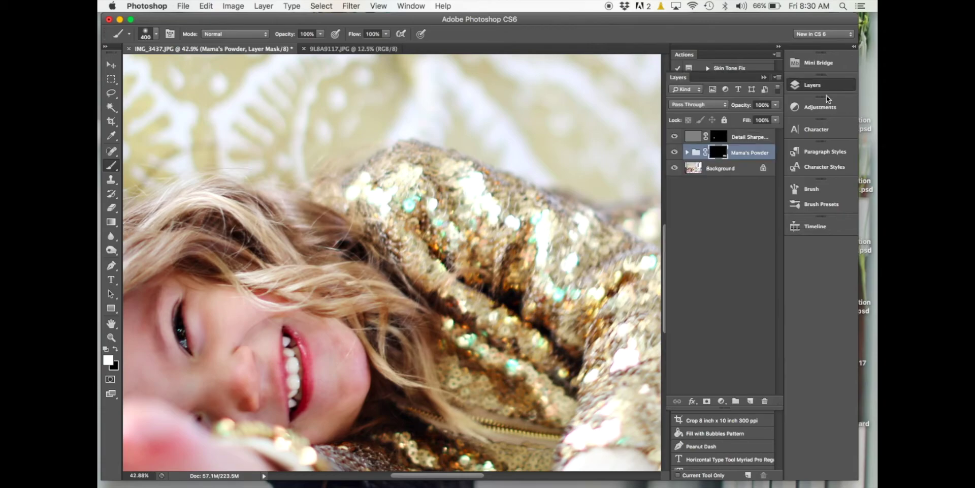
pyautogui.click(720, 170)
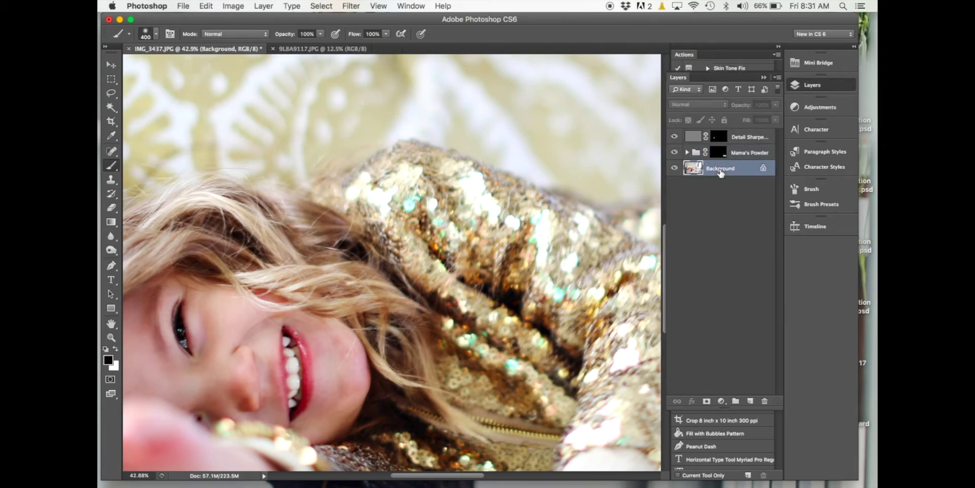
pyautogui.click(112, 151)
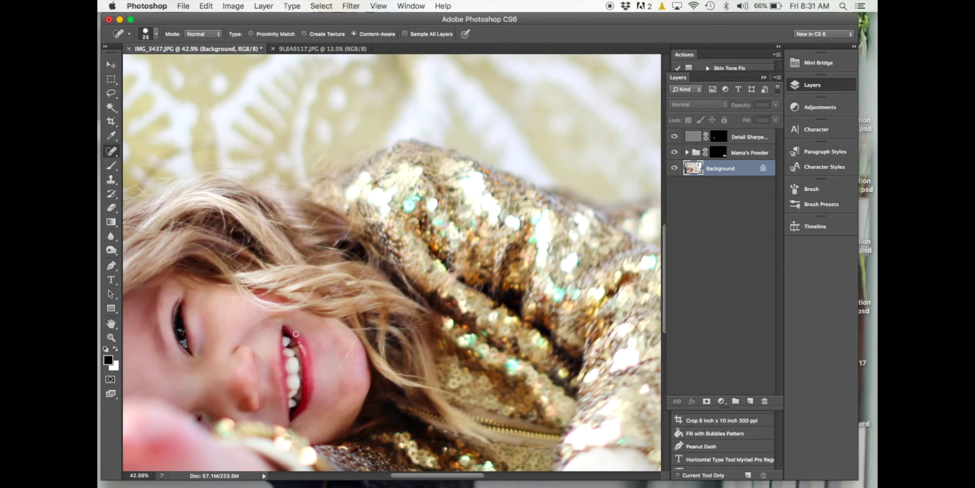
pyautogui.scroll(-3, 417, 449)
pyautogui.scroll(-4, 416, 449)
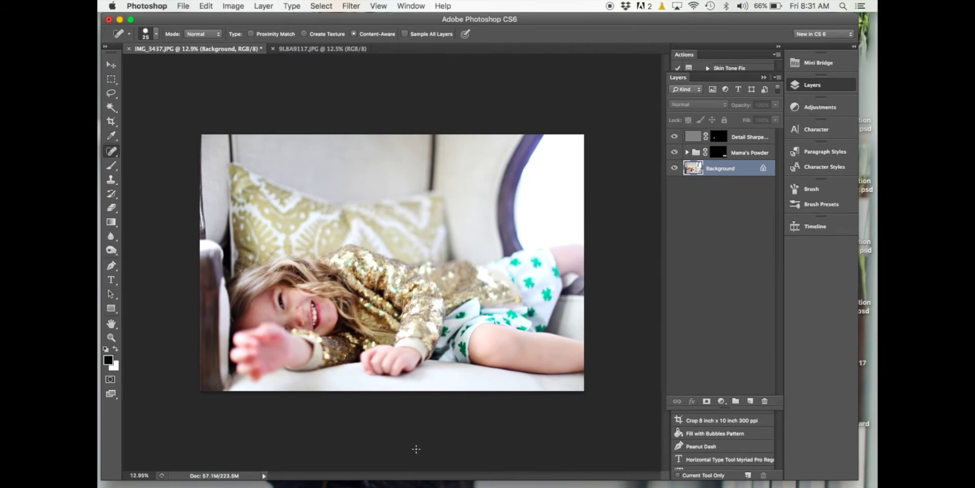
pyautogui.scroll(-2, 417, 448)
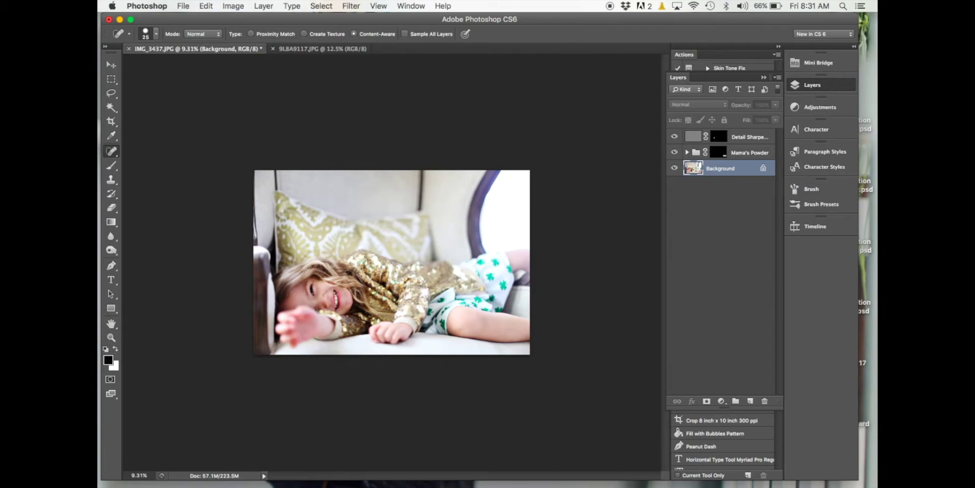
pyautogui.scroll(4, 412, 314)
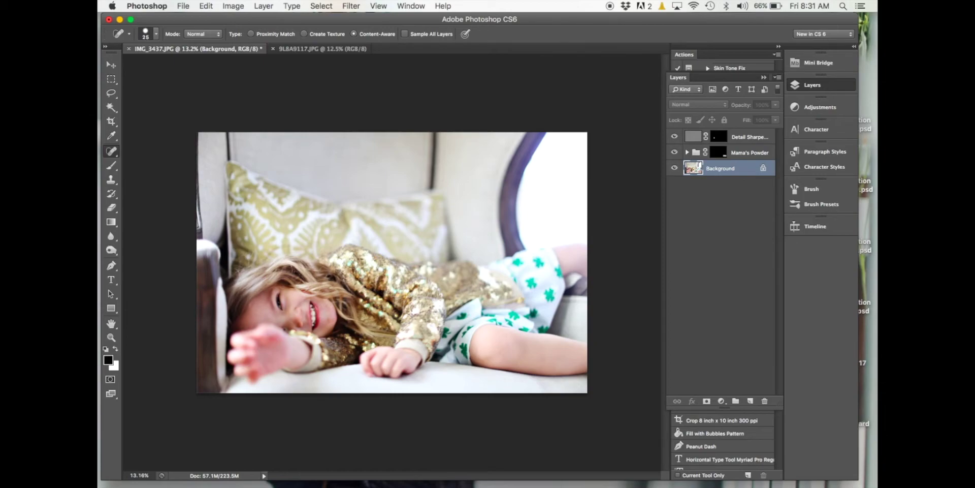
pyautogui.scroll(-2, 412, 314)
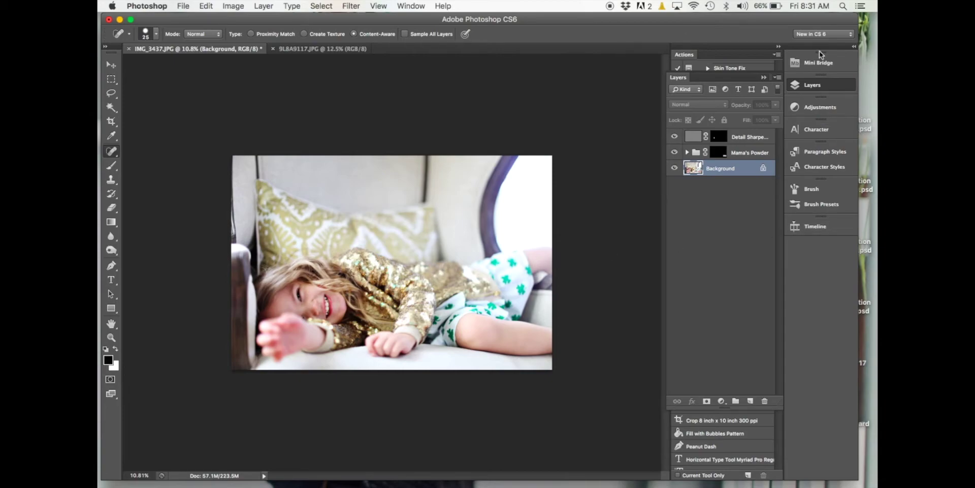
# Step: Add a Curves adjustment directly above the Background, raising the midtones slightly and placing a second point in the shadows
pyautogui.click(816, 104)
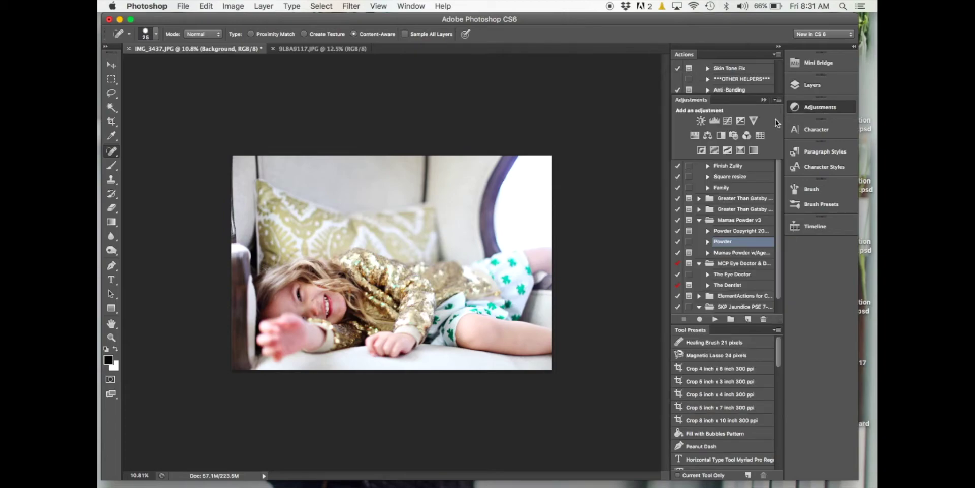
pyautogui.click(727, 119)
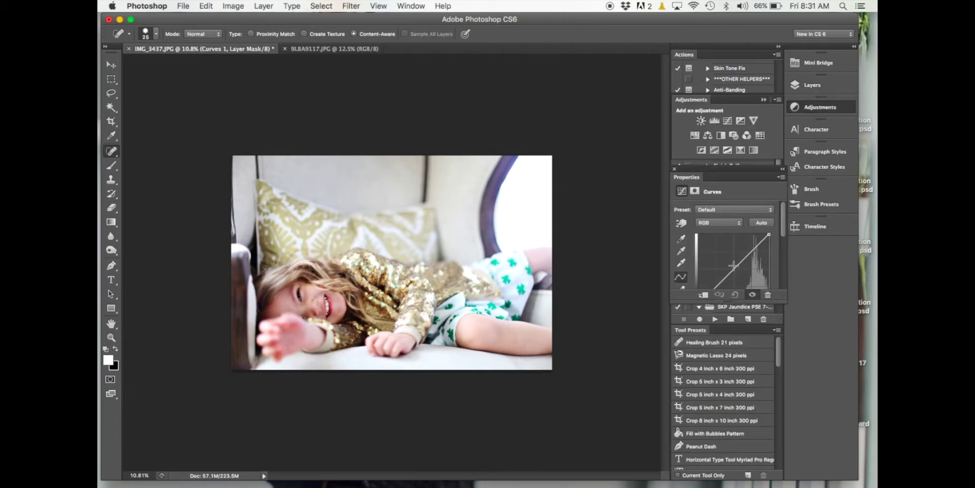
pyautogui.moveTo(733, 267); pyautogui.dragTo(733, 265)
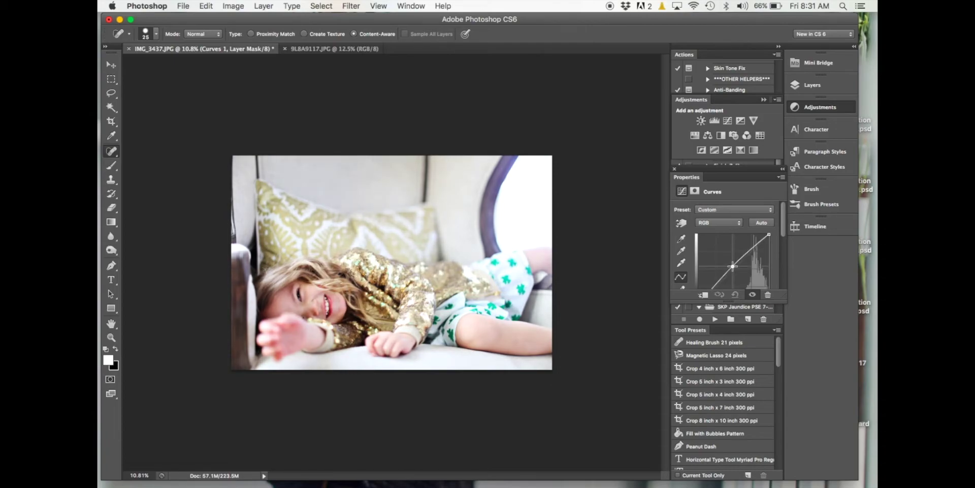
pyautogui.scroll(-1, 733, 266)
pyautogui.click(715, 270)
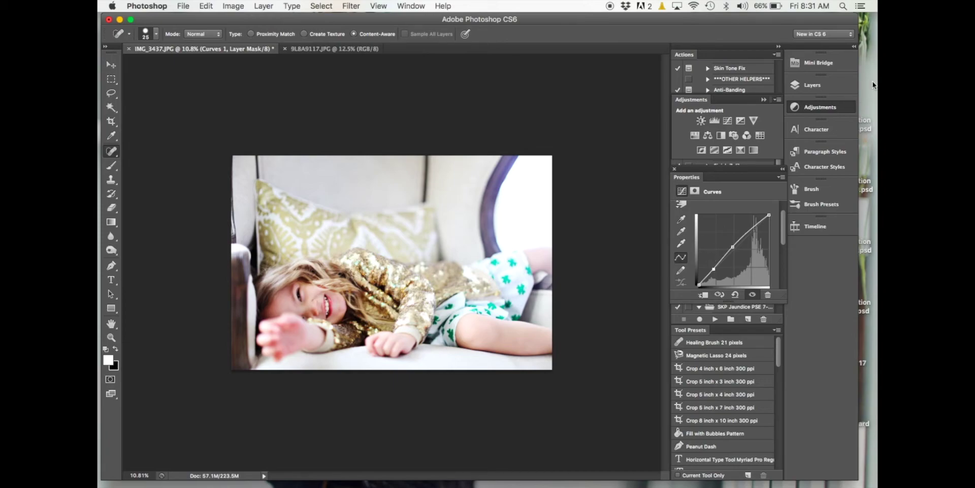
# Step: Compare the photo with and without the Curves 1 adjustment by toggling its layer visibility
pyautogui.click(813, 85)
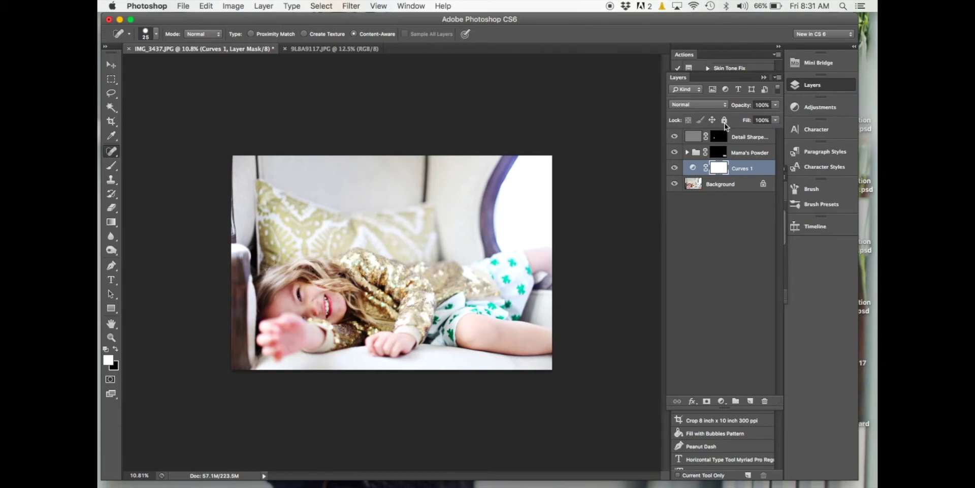
pyautogui.click(674, 169)
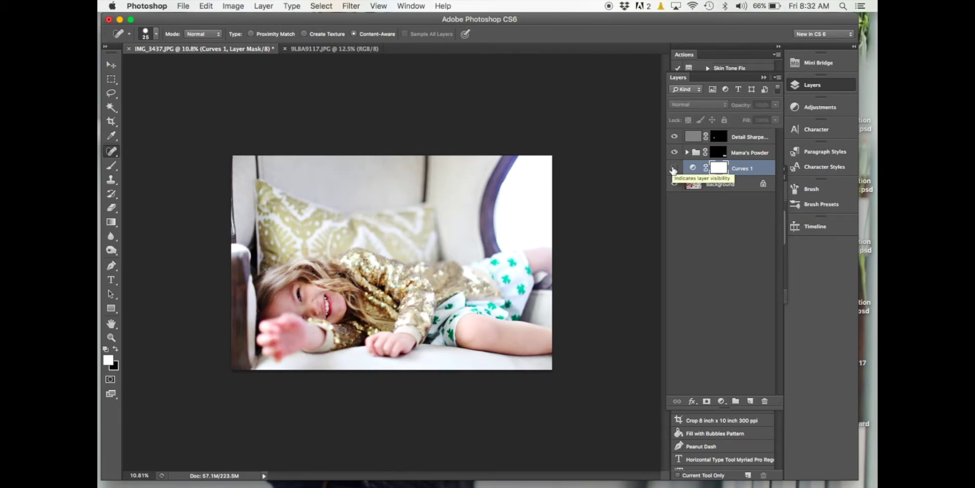
pyautogui.click(674, 169)
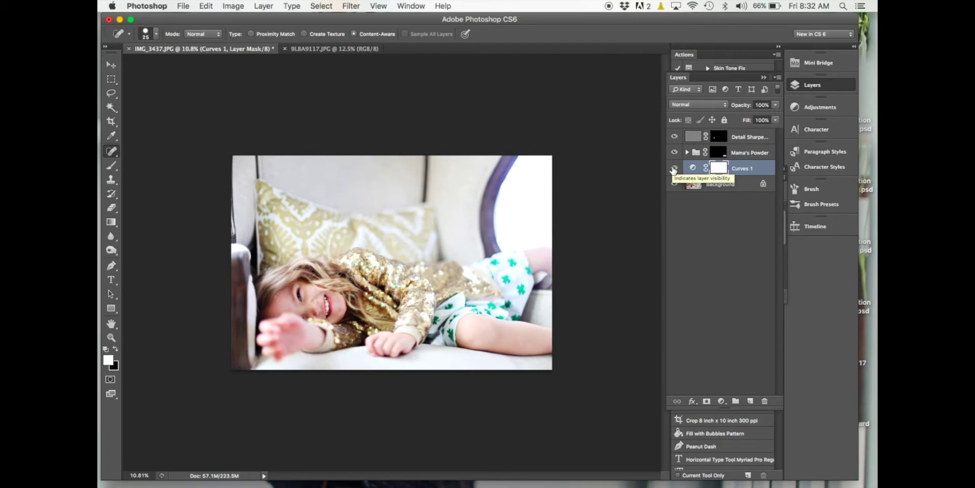
pyautogui.click(674, 169)
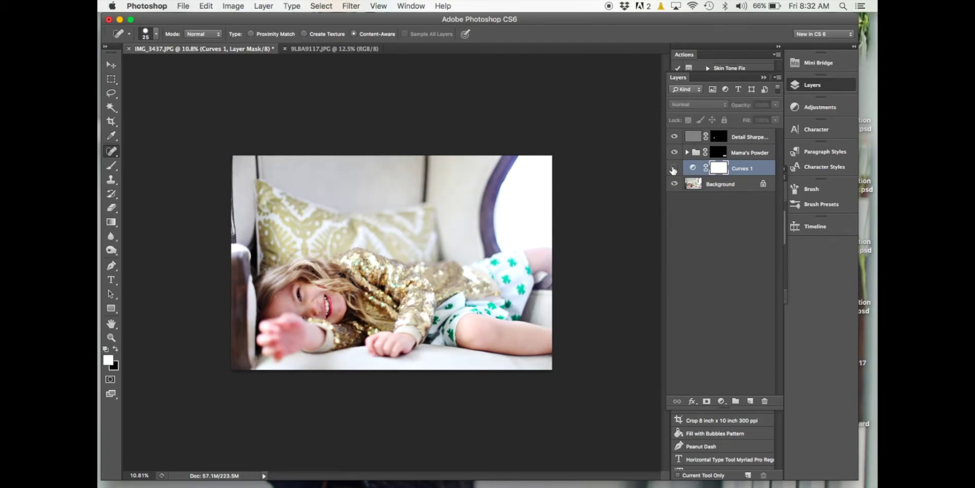
pyautogui.click(674, 169)
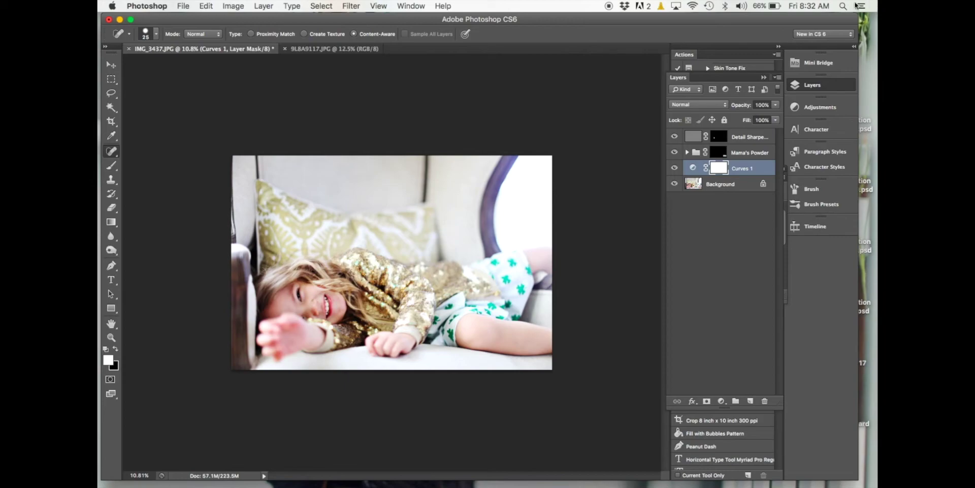
pyautogui.click(805, 84)
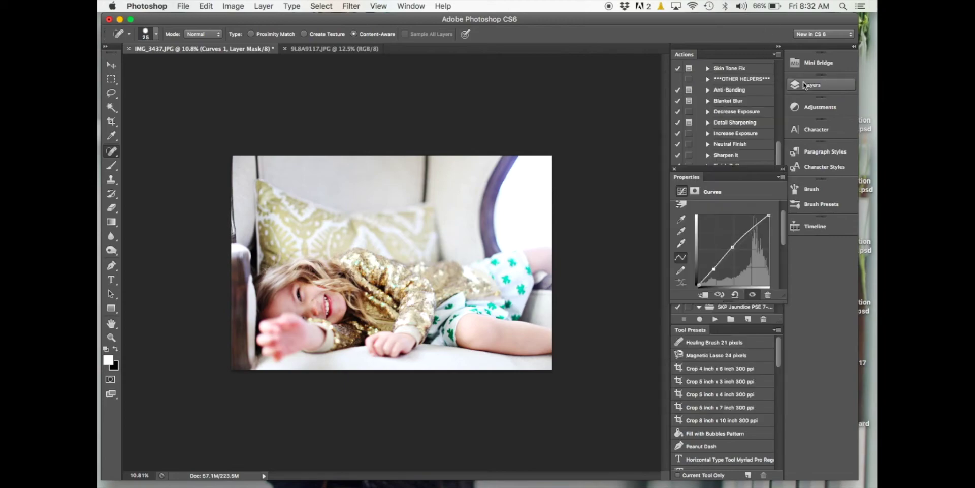
# Step: Run the MATTE: Hardy Boys finishing action from the second Greater Than Gatsby action set
pyautogui.click(675, 169)
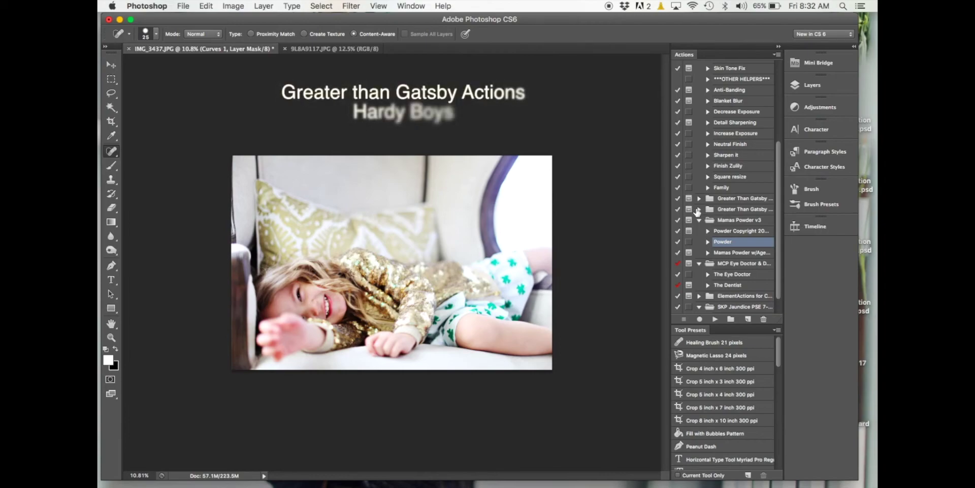
pyautogui.click(701, 209)
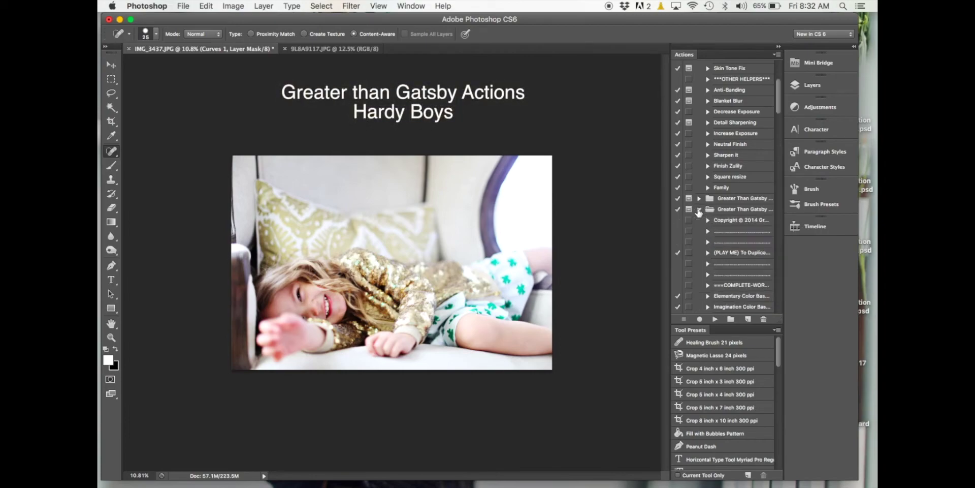
pyautogui.scroll(-5, 728, 303)
pyautogui.scroll(-5, 727, 303)
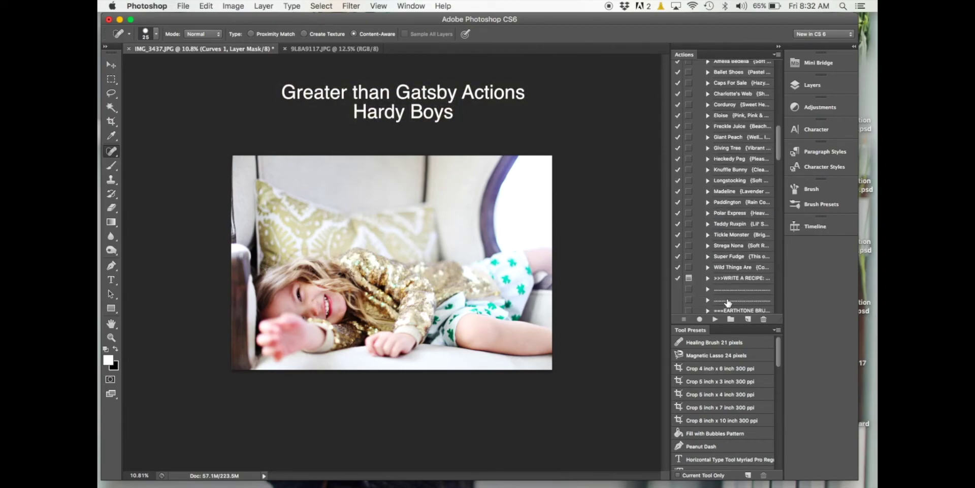
pyautogui.scroll(-15, 729, 303)
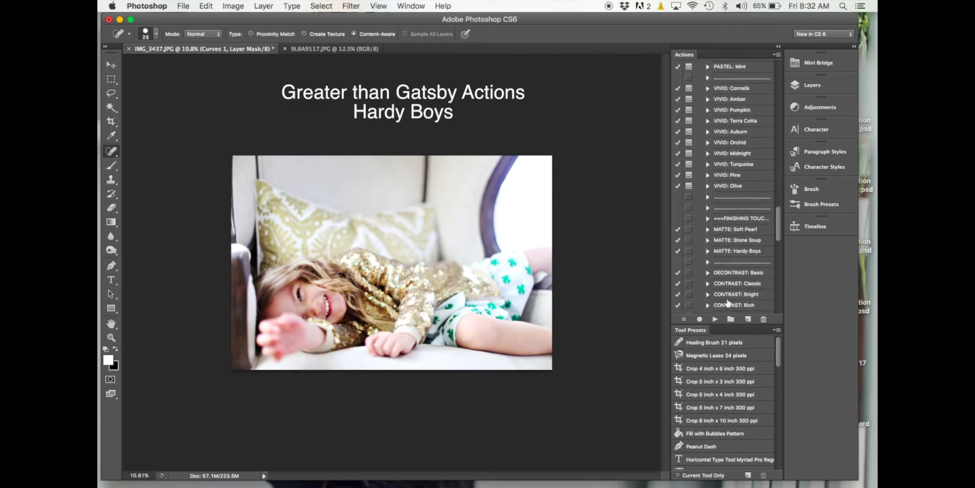
pyautogui.click(750, 251)
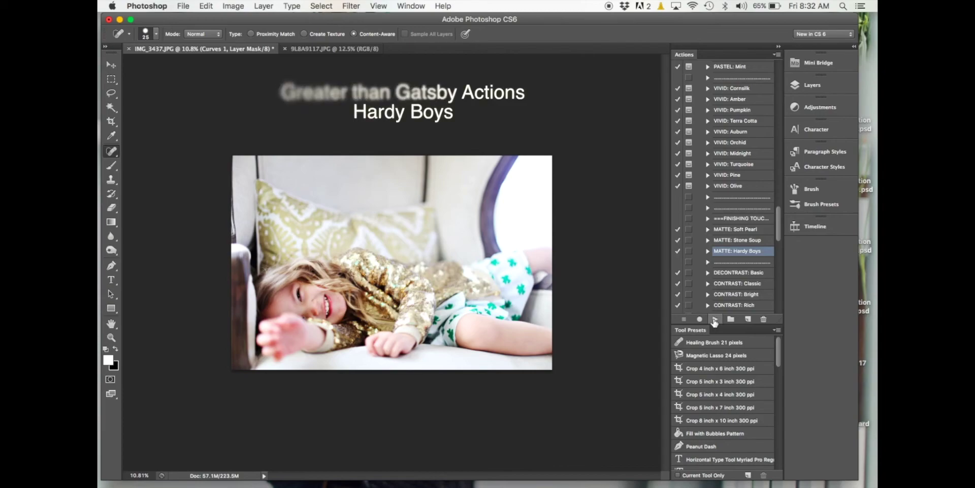
pyautogui.click(714, 319)
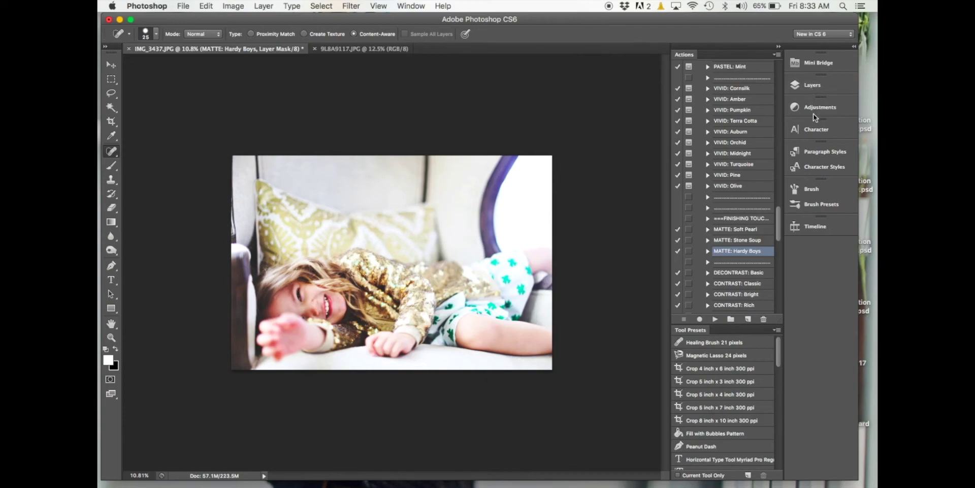
# Step: Lower the MATTE: Hardy Boys group's opacity to 42% and compare the photo with and without the matte effect
pyautogui.click(814, 86)
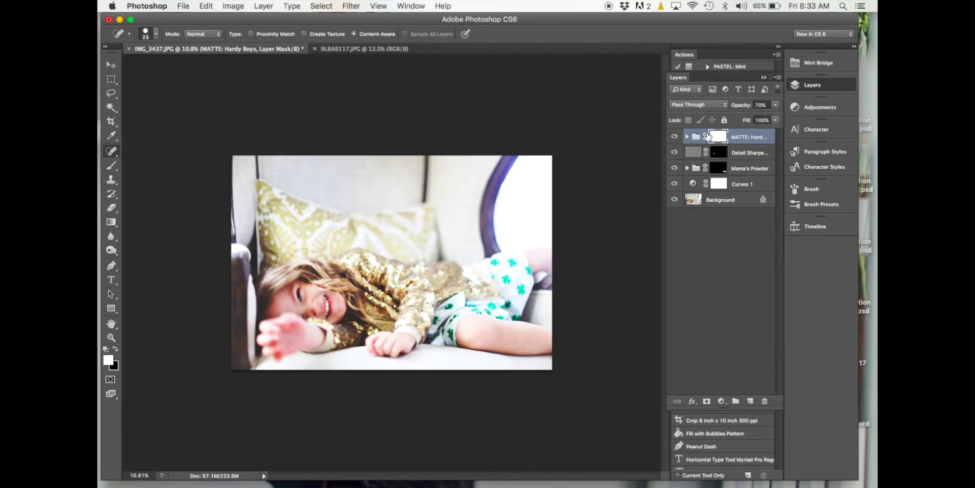
pyautogui.click(776, 105)
pyautogui.click(747, 116)
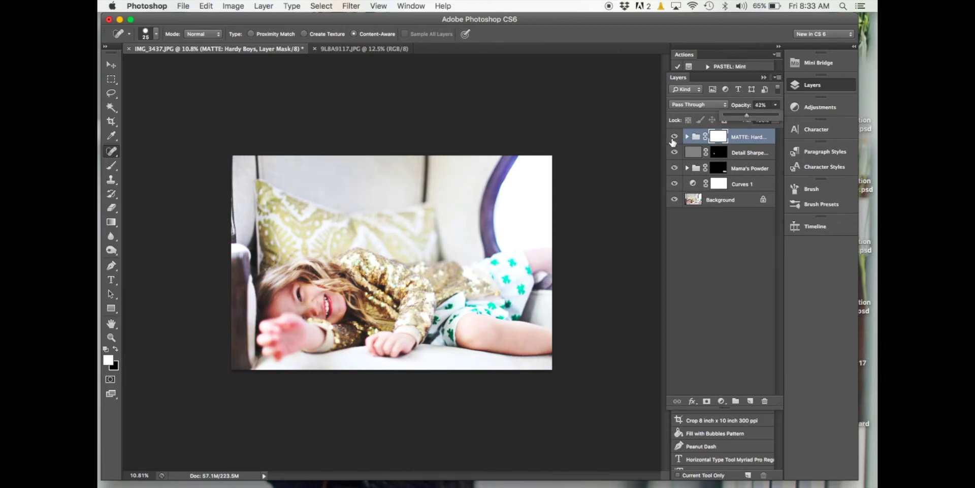
pyautogui.click(673, 137)
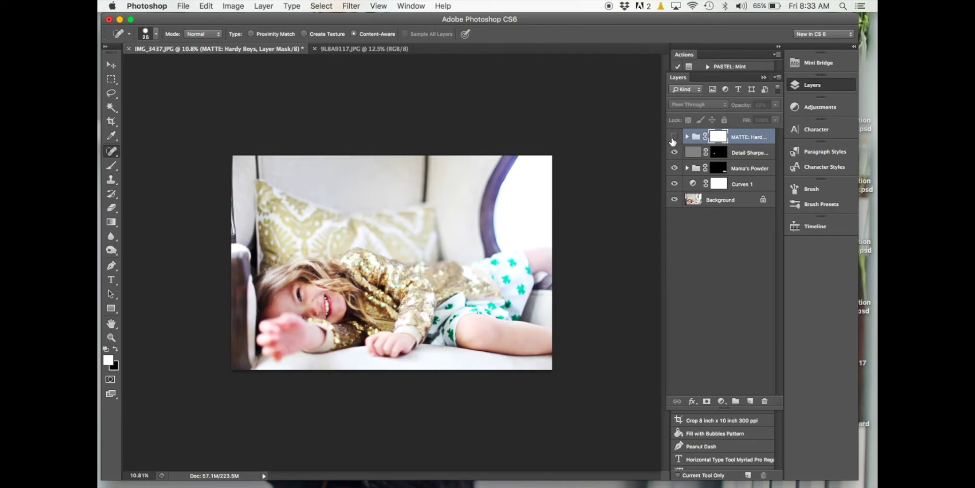
pyautogui.click(673, 137)
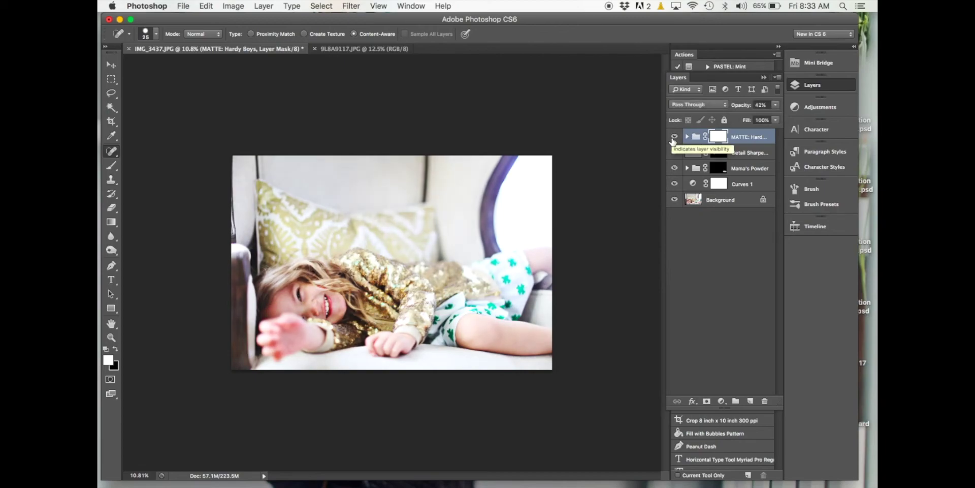
pyautogui.click(673, 137)
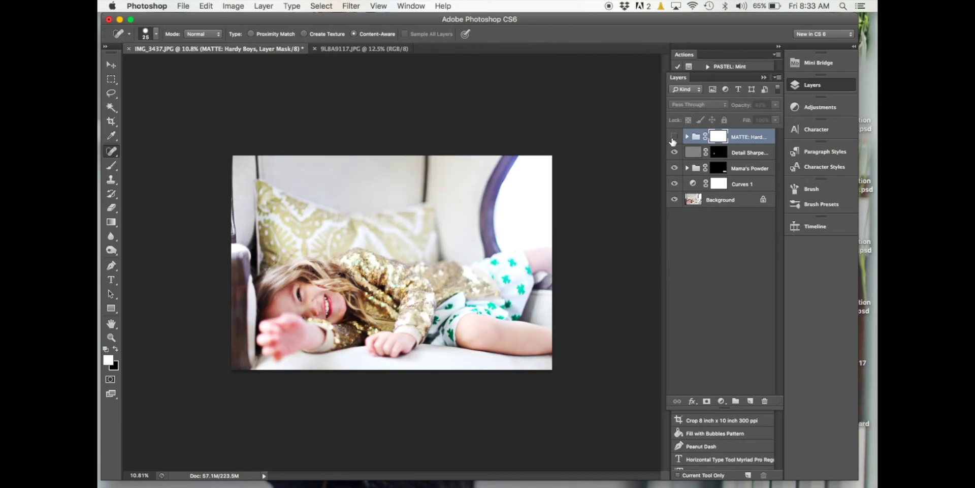
pyautogui.click(673, 138)
pyautogui.click(673, 137)
pyautogui.click(673, 137)
# Step: Reduce the MATTE: Hardy Boys group's opacity to 23% and check the effect by toggling the group's visibility
pyautogui.click(776, 105)
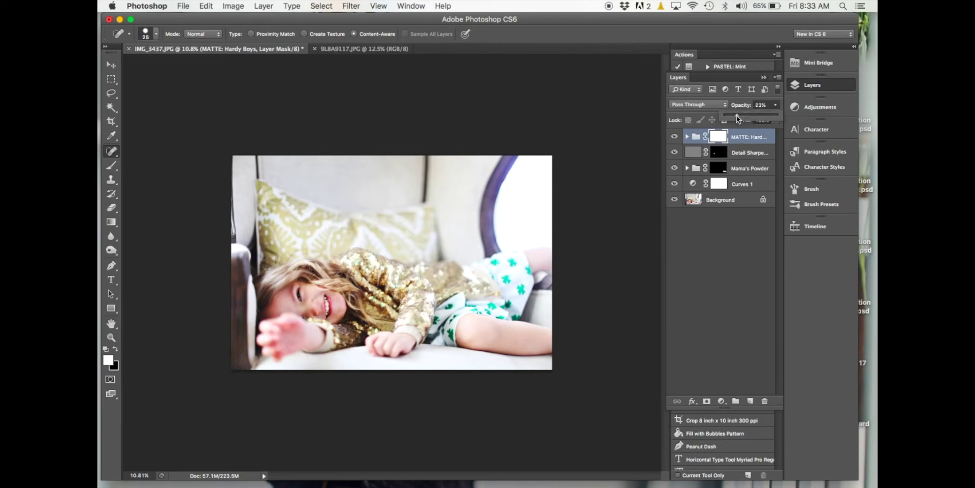
pyautogui.click(673, 138)
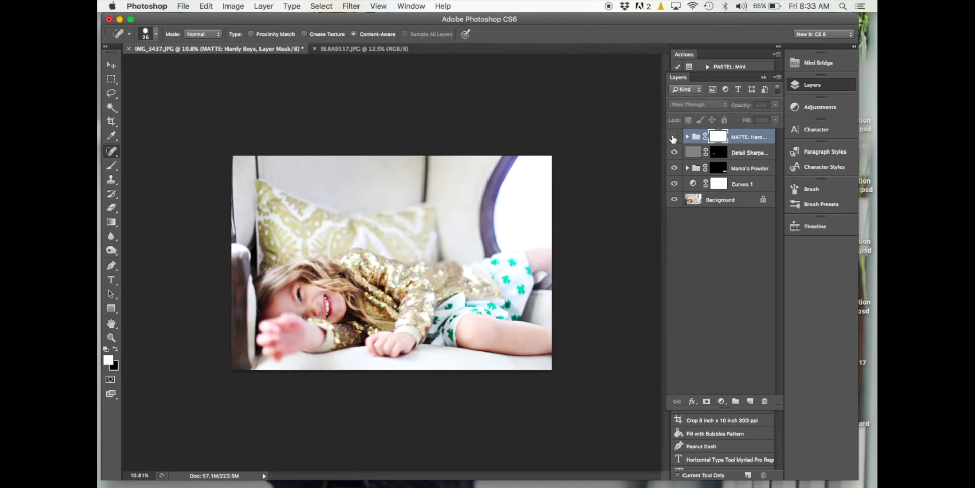
pyautogui.click(673, 137)
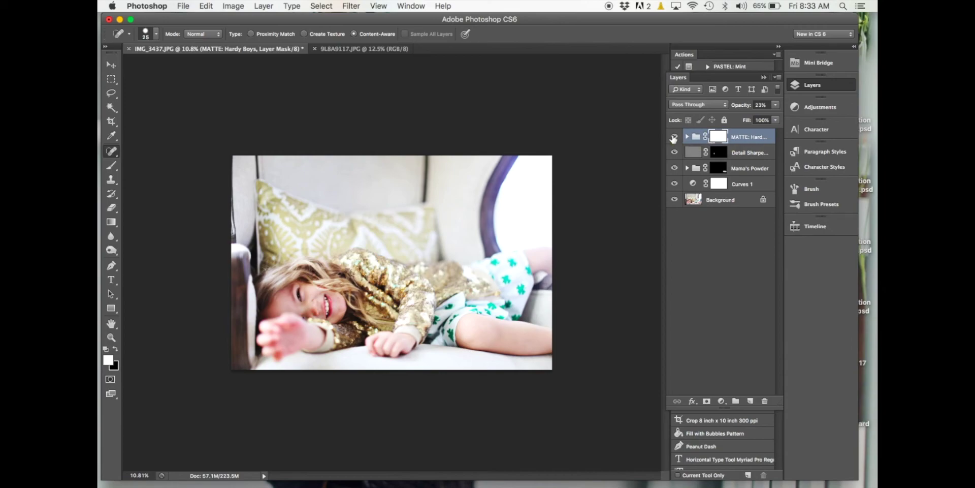
# Step: Flatten the image and save it as a Baseline ("Standard") JPEG at Maximum quality 12
pyautogui.click(264, 6)
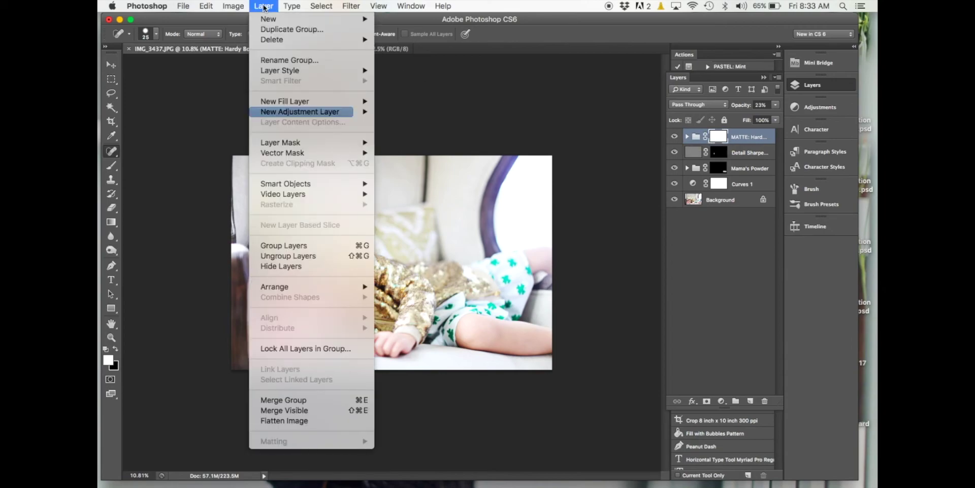
pyautogui.click(293, 421)
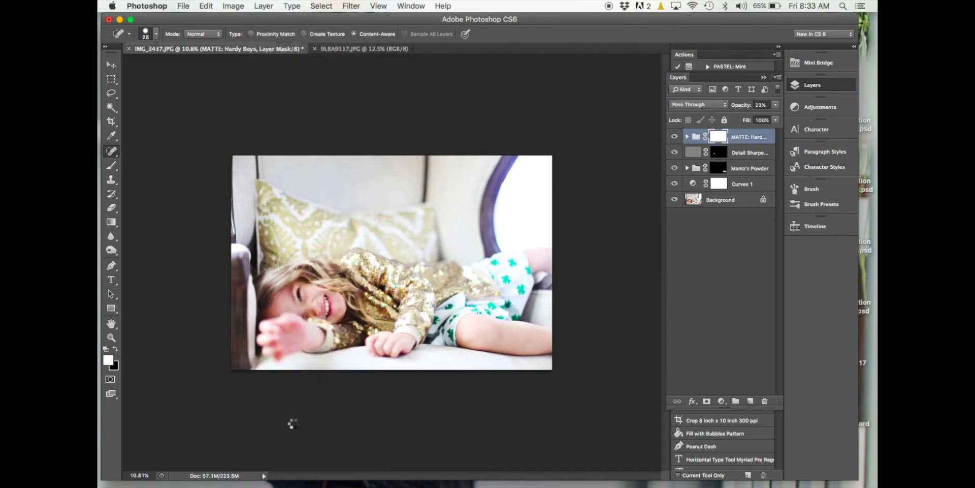
pyautogui.click(183, 6)
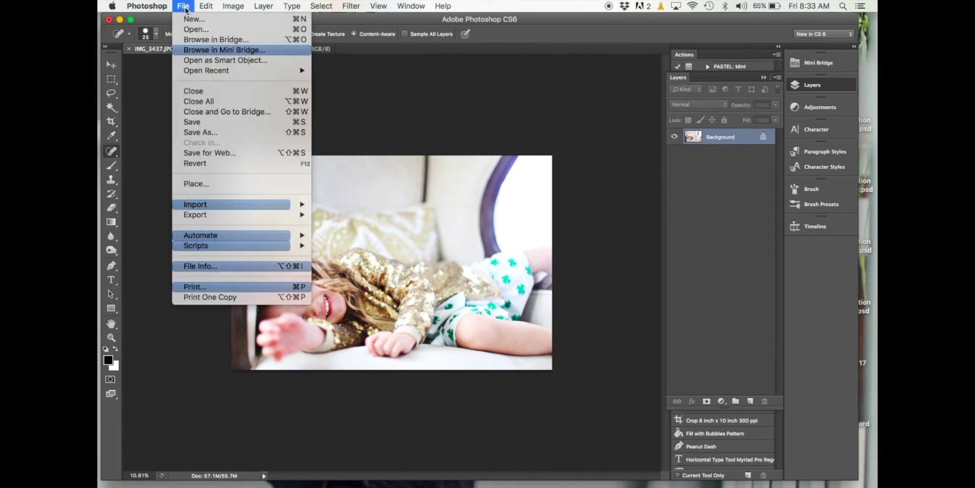
pyautogui.click(194, 123)
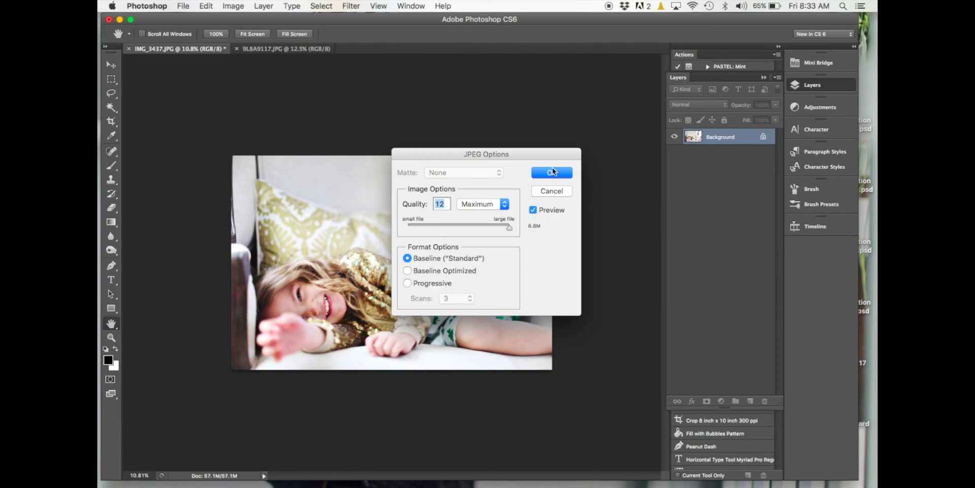
pyautogui.click(553, 172)
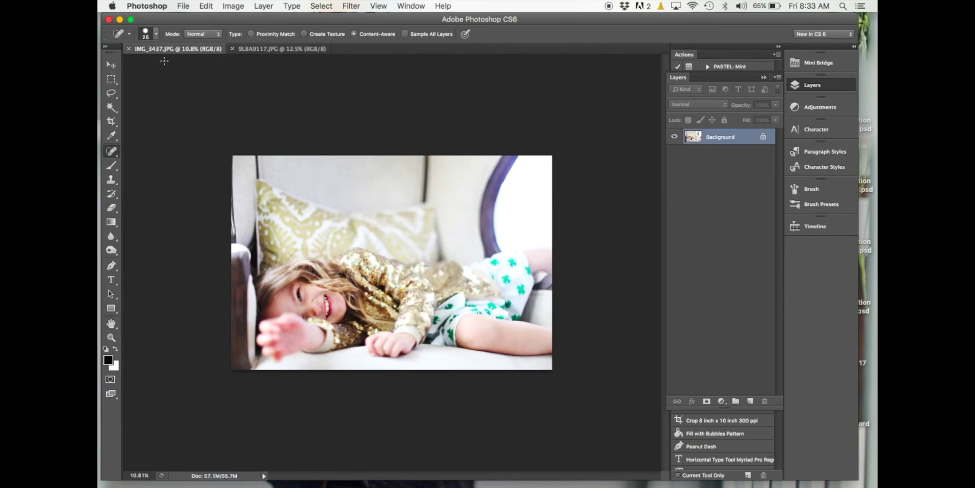